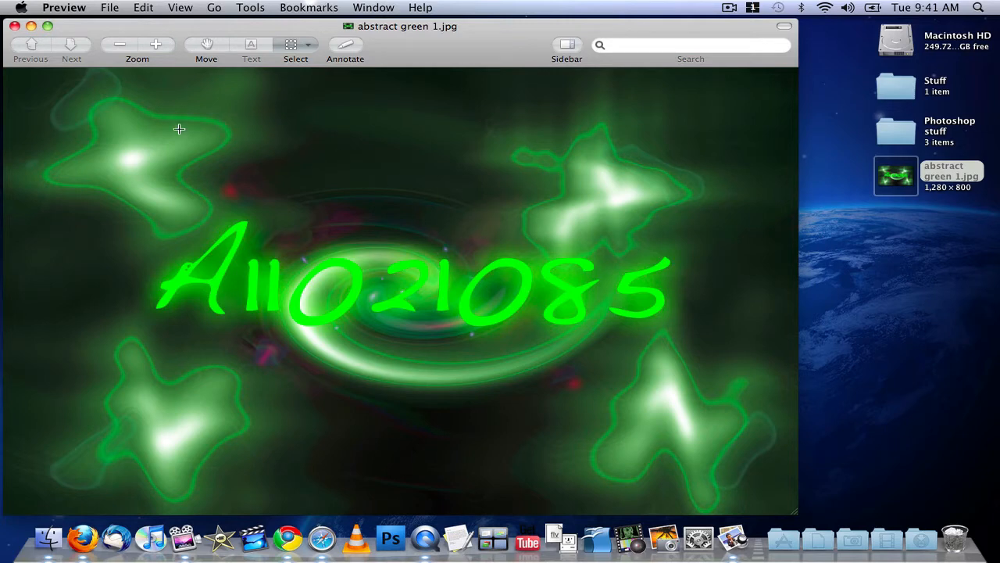
Close the abstract green 1.jpg preview and switch to Photoshop
{"action": "left_click", "coordinate": [14, 27]}
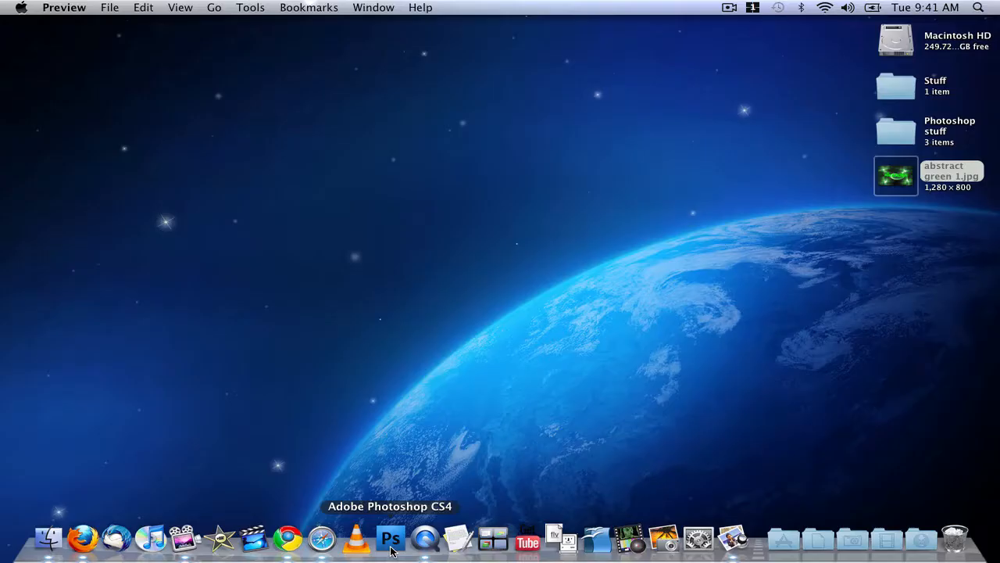
{"action": "left_click", "coordinate": [491, 489]}
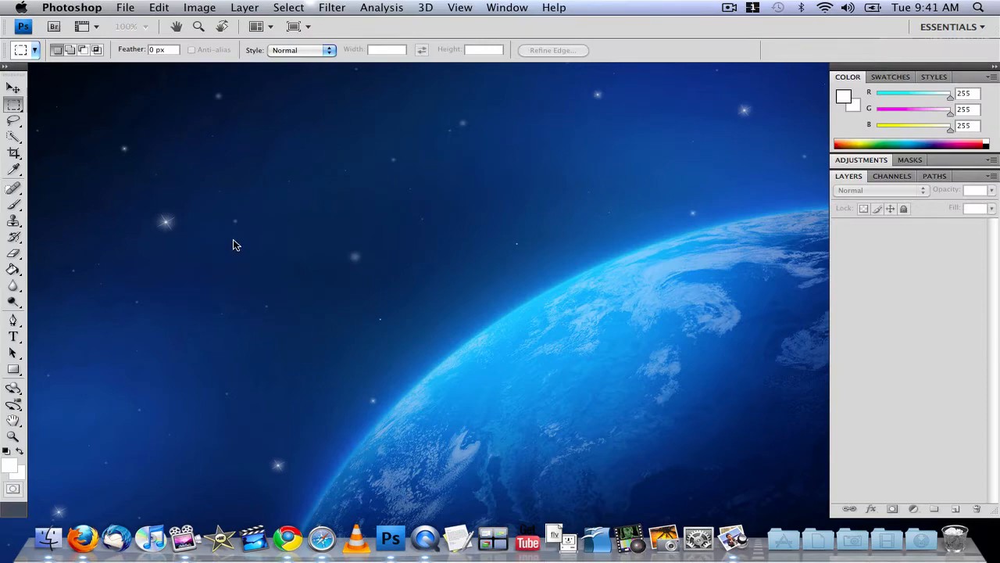
Create a new 1280 × 800 pixel RGB document named "abstract 1" at 72 pixels/inch
{"action": "left_click", "coordinate": [125, 7]}
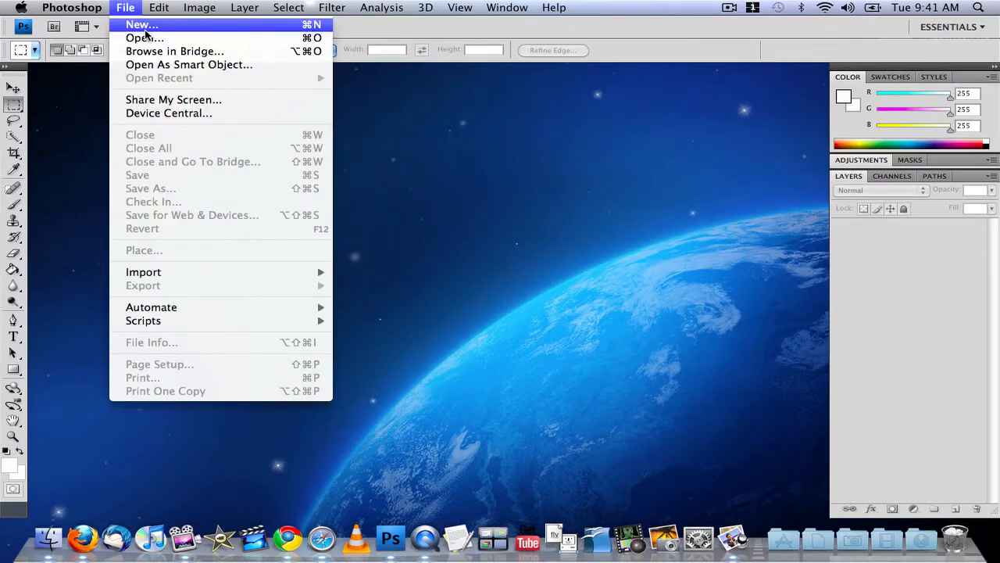
{"action": "left_click", "coordinate": [145, 29]}
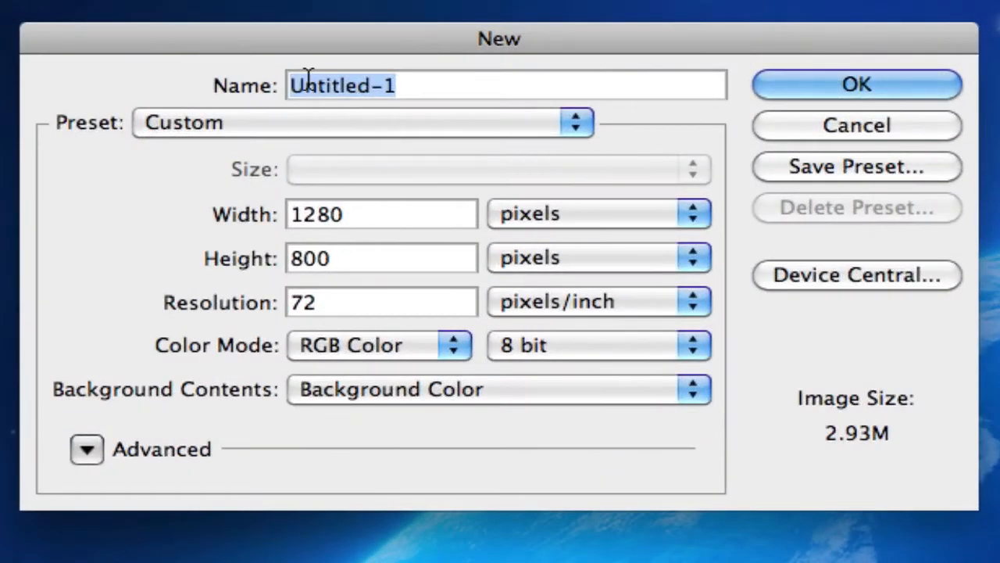
{"action": "type", "text": "abstr"}
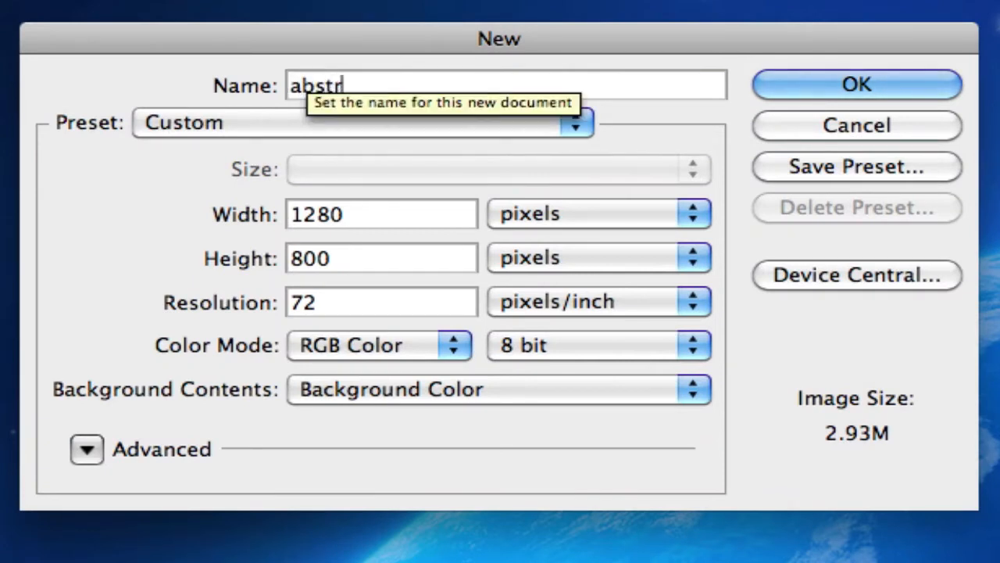
{"action": "type", "text": "act 1"}
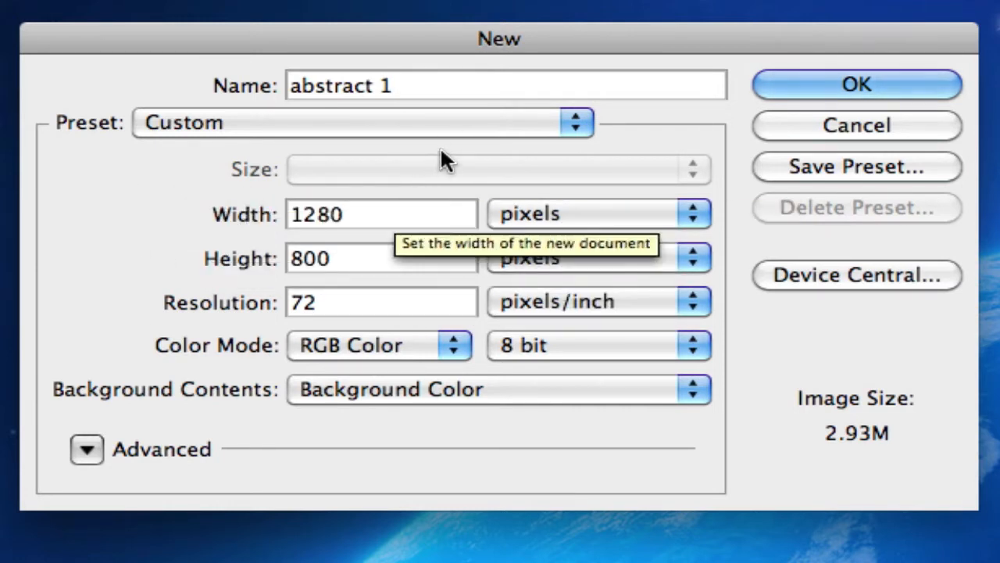
{"action": "left_click", "coordinate": [819, 86]}
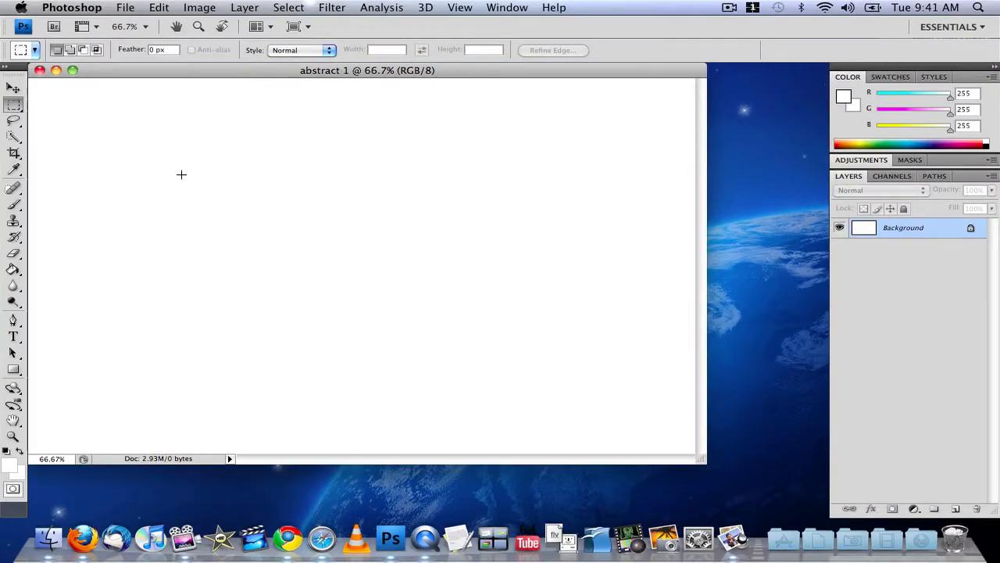
Fill the Background layer of the new document with black
{"action": "left_click", "coordinate": [159, 7]}
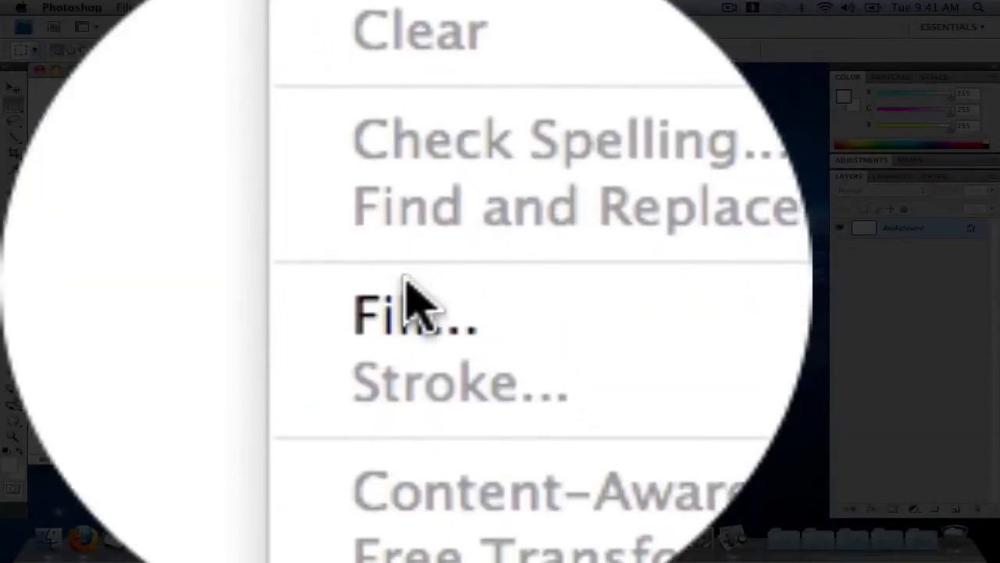
{"action": "left_click", "coordinate": [413, 297]}
{"action": "left_click", "coordinate": [581, 161]}
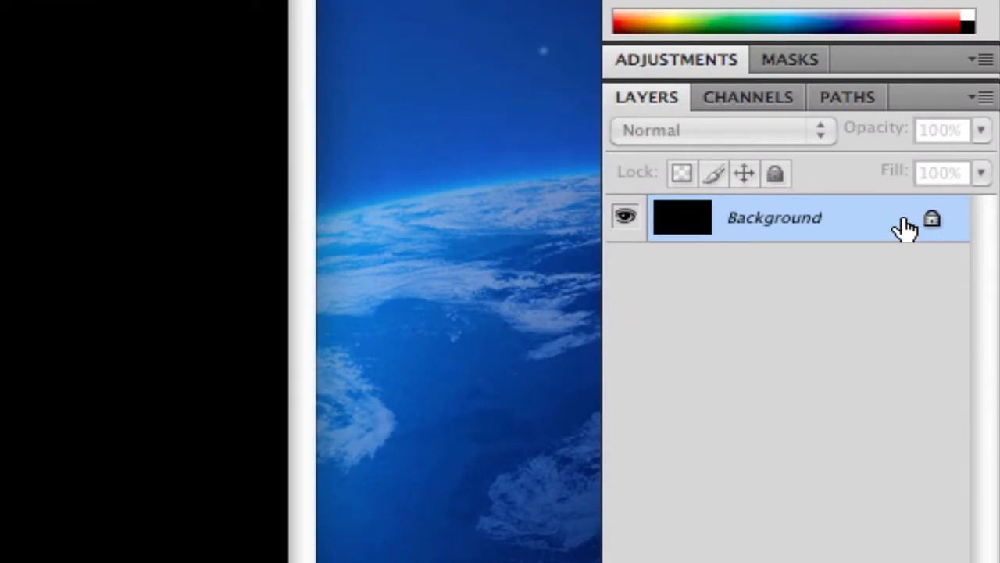
Convert the locked Background into a layer named "default" and set its blend mode to Lighten
{"action": "double_click", "coordinate": [824, 232]}
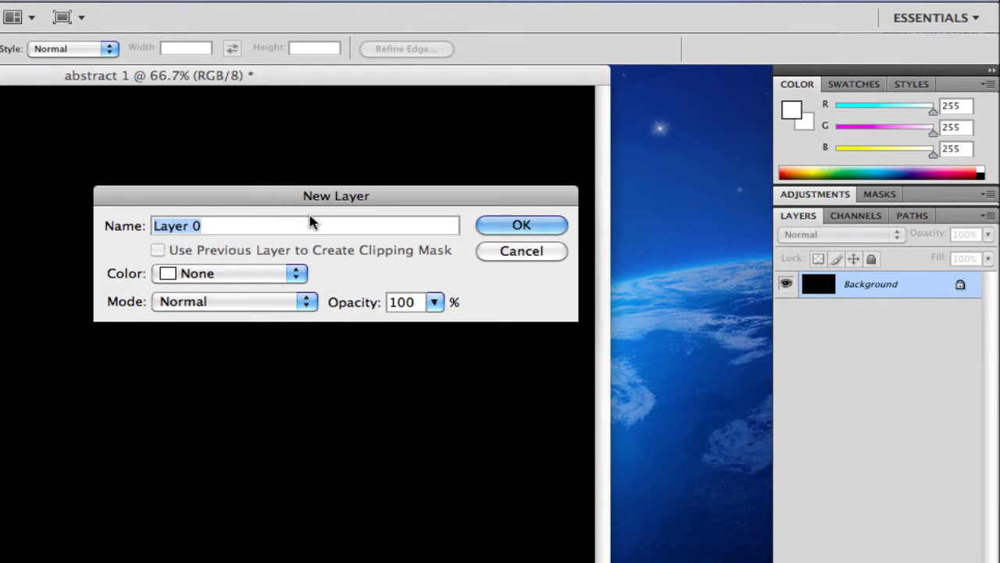
{"action": "type", "text": "default"}
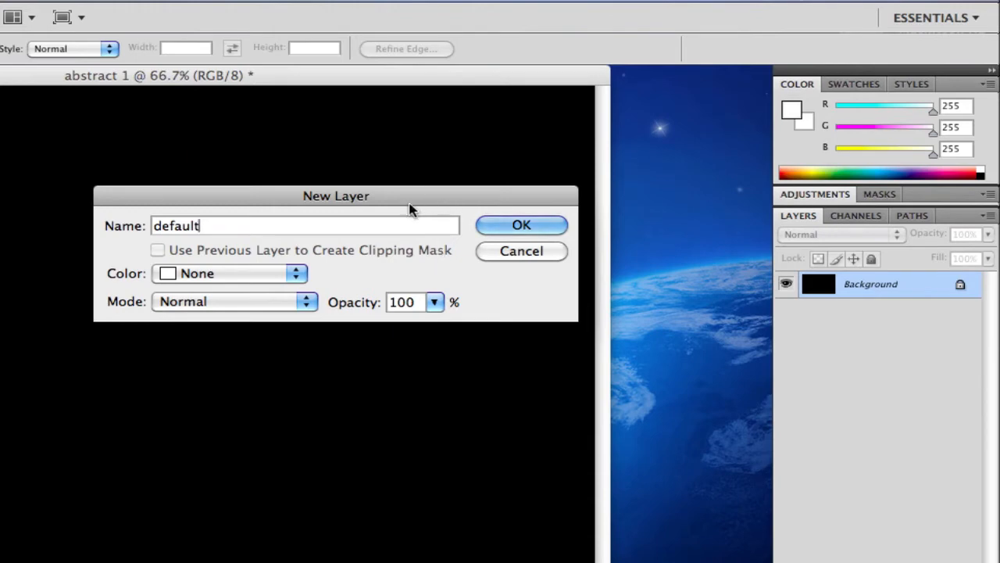
{"action": "left_click", "coordinate": [516, 226]}
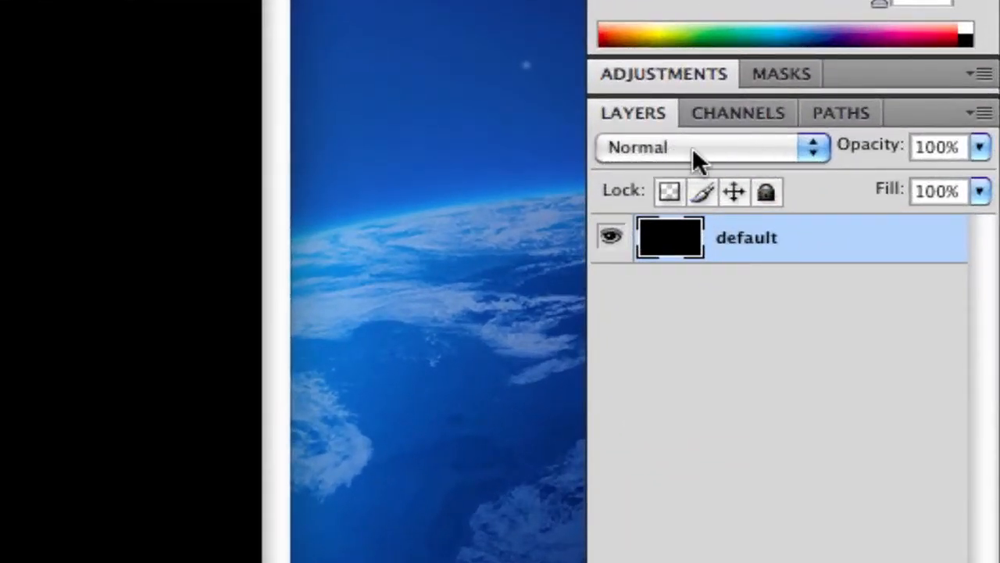
{"action": "left_click", "coordinate": [741, 147]}
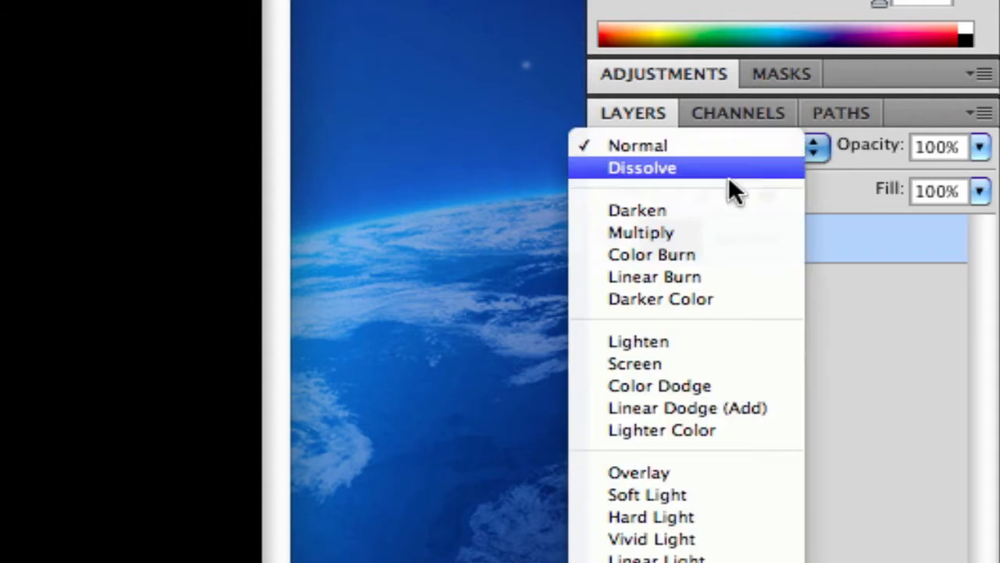
{"action": "left_click", "coordinate": [712, 338]}
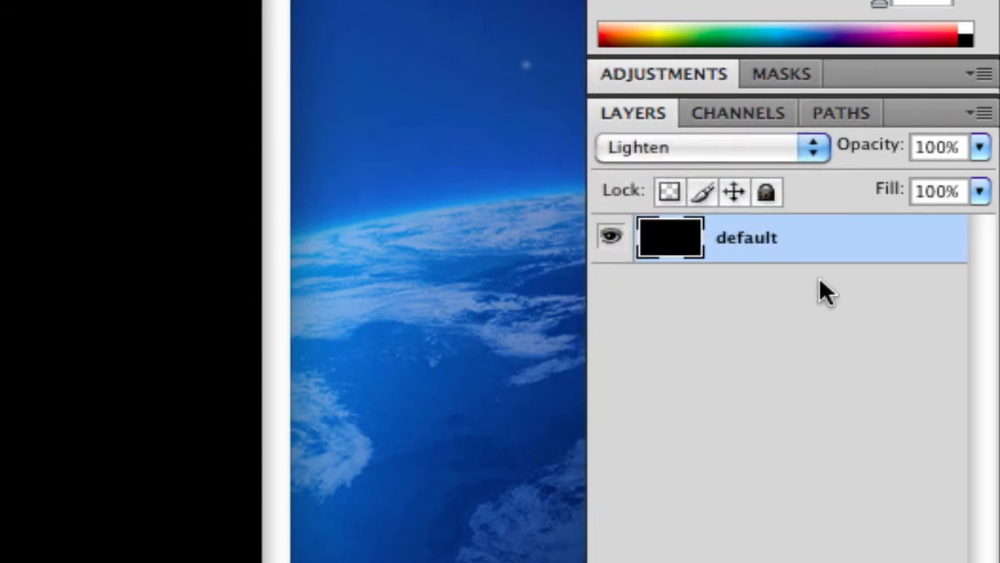
Duplicate the "default" layer five times within the abstract 1 document, keeping the suggested copy names
{"action": "right_click", "coordinate": [774, 236]}
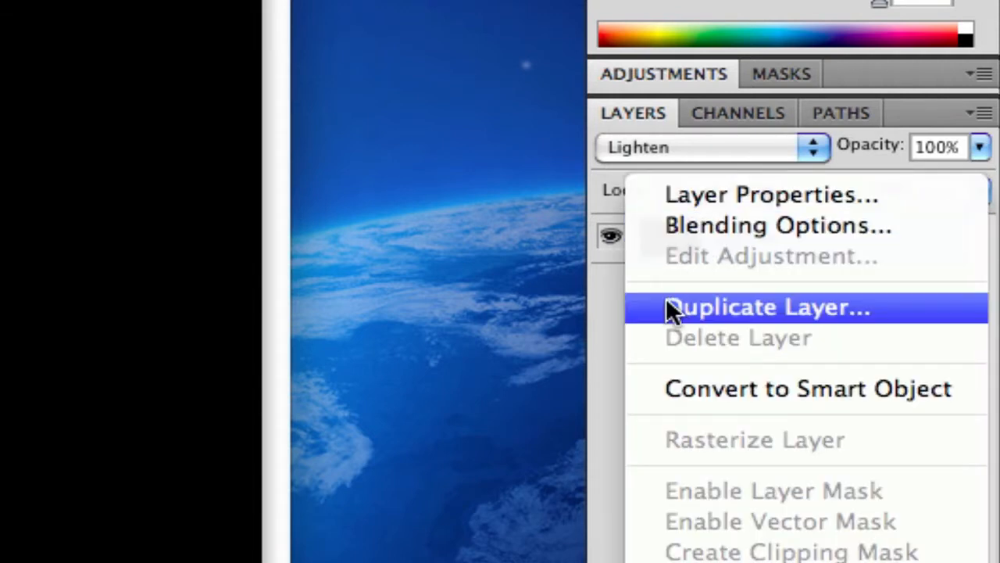
{"action": "left_click", "coordinate": [621, 305]}
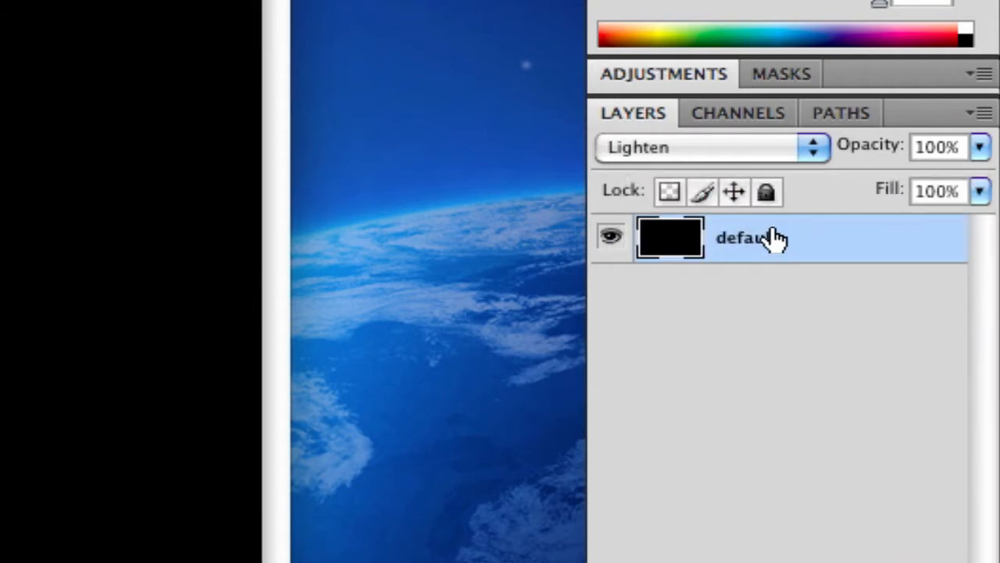
{"action": "right_click", "coordinate": [774, 239]}
{"action": "left_click", "coordinate": [743, 305]}
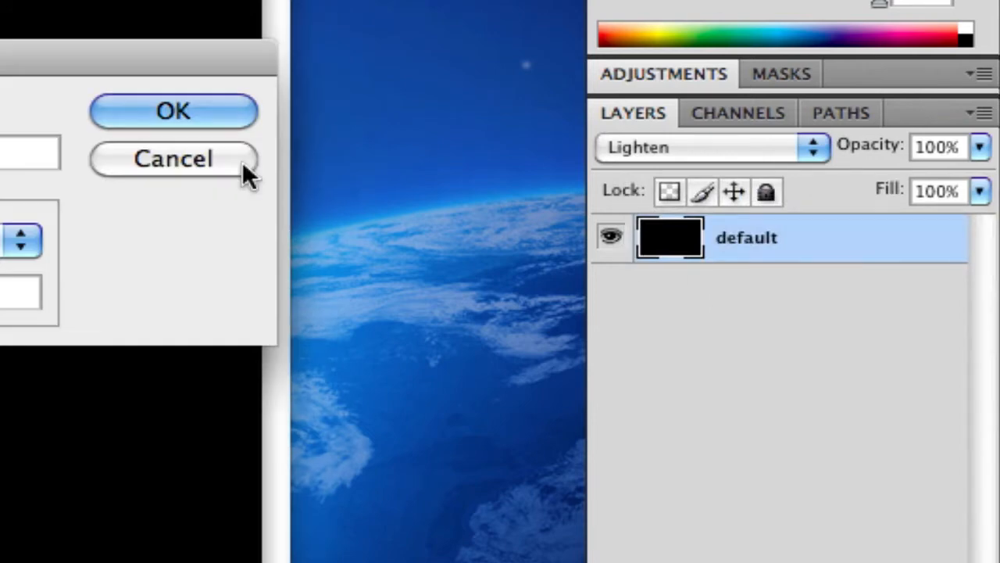
{"action": "left_click", "coordinate": [226, 109]}
{"action": "right_click", "coordinate": [748, 290]}
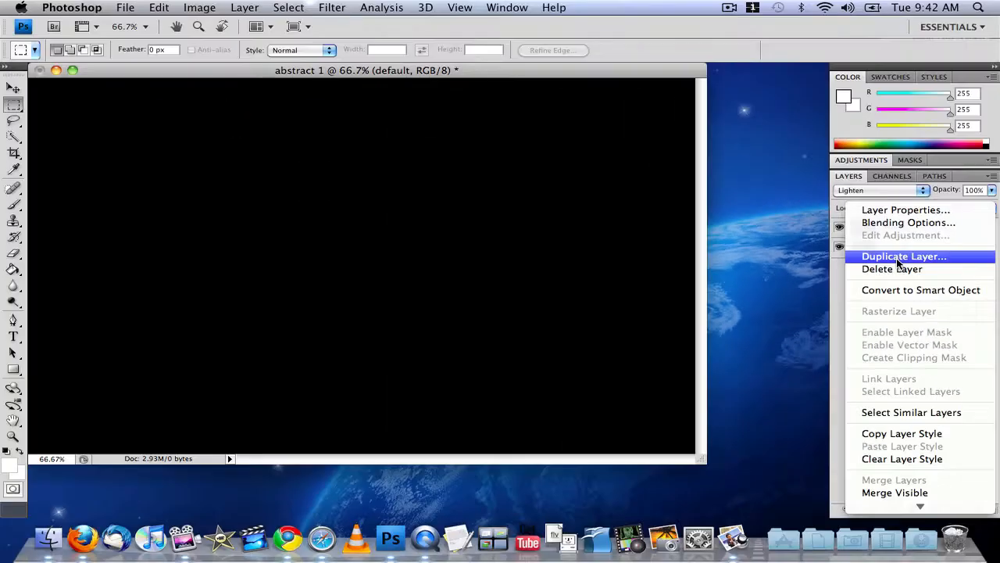
{"action": "left_click", "coordinate": [896, 258]}
{"action": "left_click", "coordinate": [670, 180]}
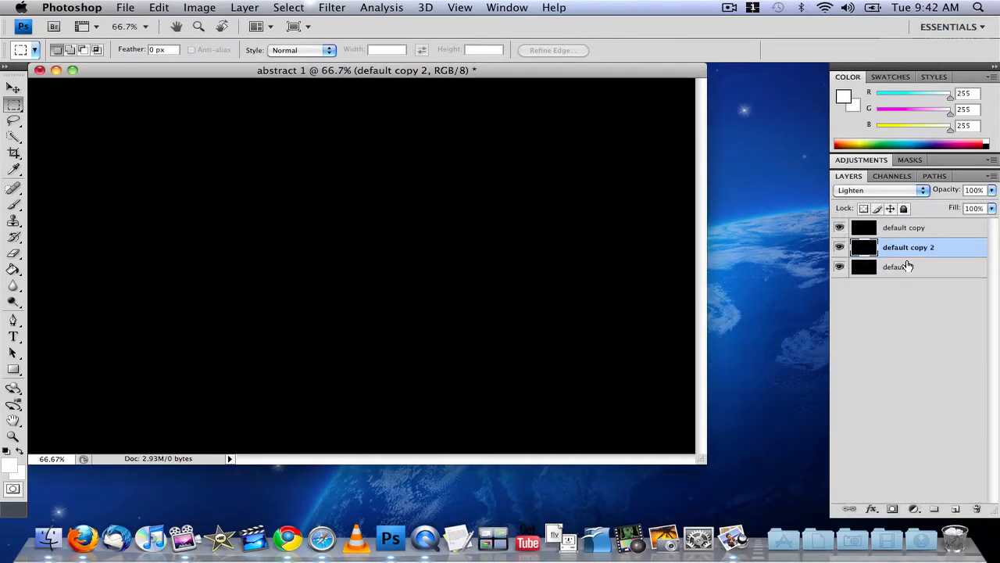
{"action": "right_click", "coordinate": [906, 267]}
{"action": "left_click", "coordinate": [905, 257]}
{"action": "left_click", "coordinate": [645, 174]}
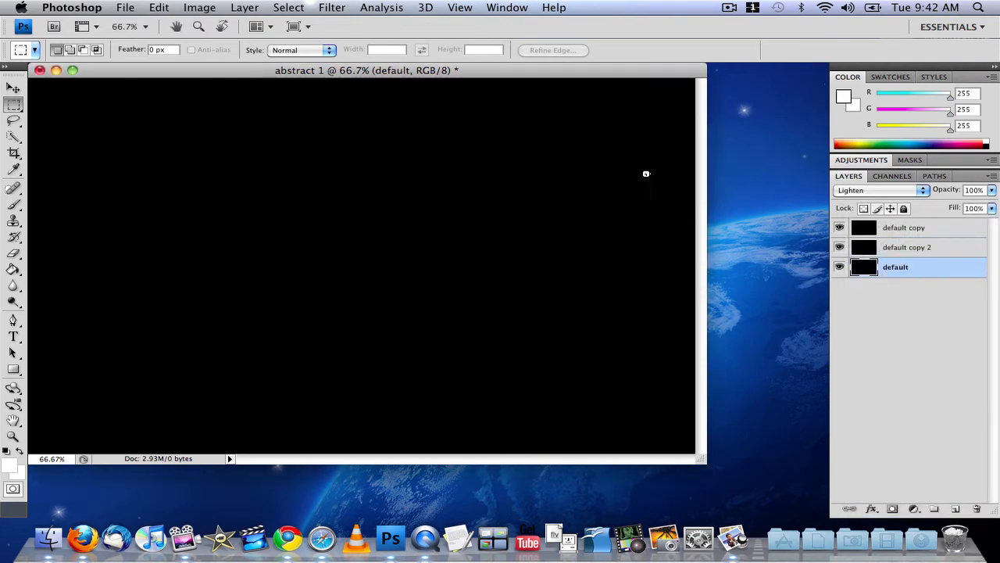
{"action": "right_click", "coordinate": [892, 291]}
{"action": "left_click", "coordinate": [883, 258]}
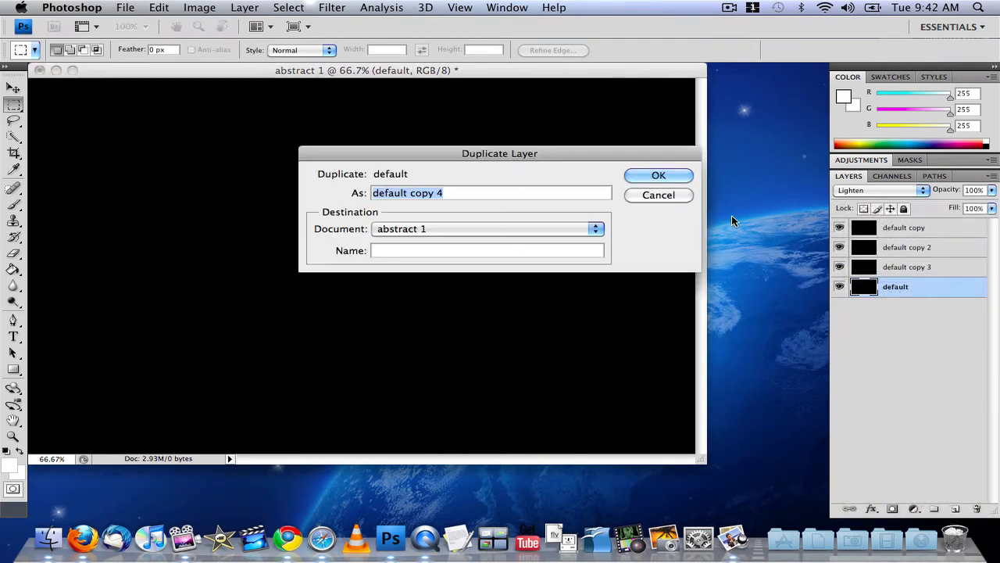
{"action": "left_click", "coordinate": [671, 178]}
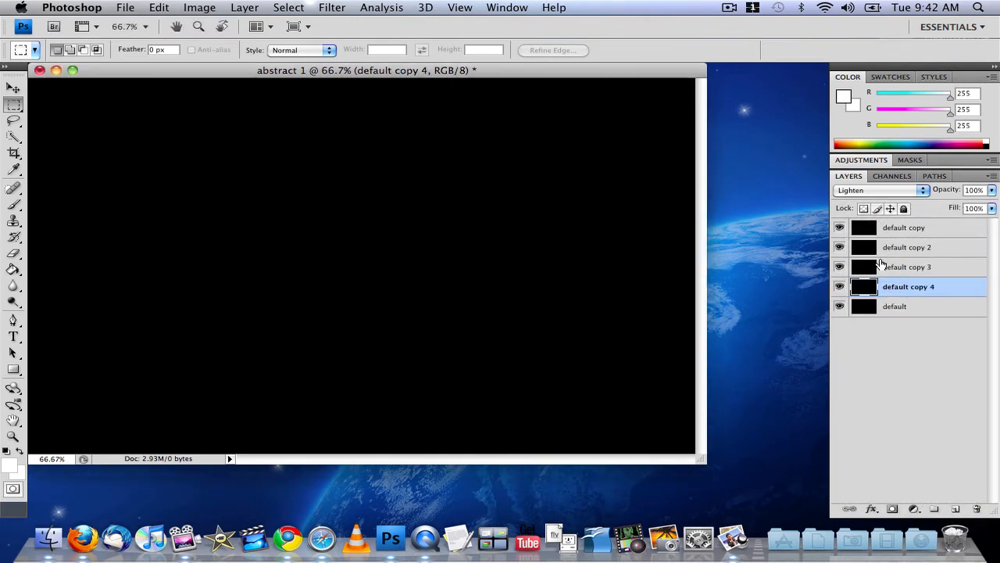
{"action": "right_click", "coordinate": [920, 311]}
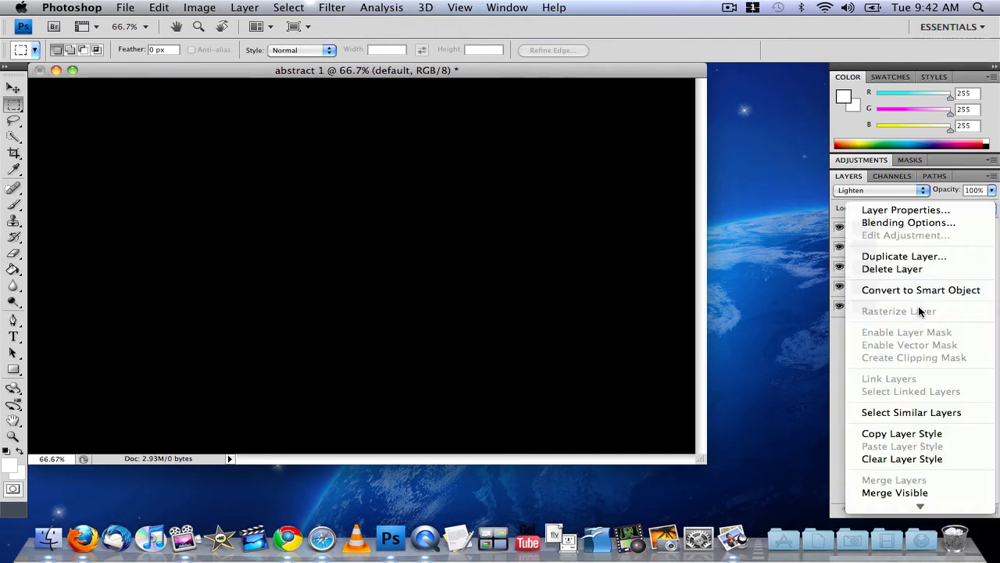
{"action": "left_click", "coordinate": [903, 256]}
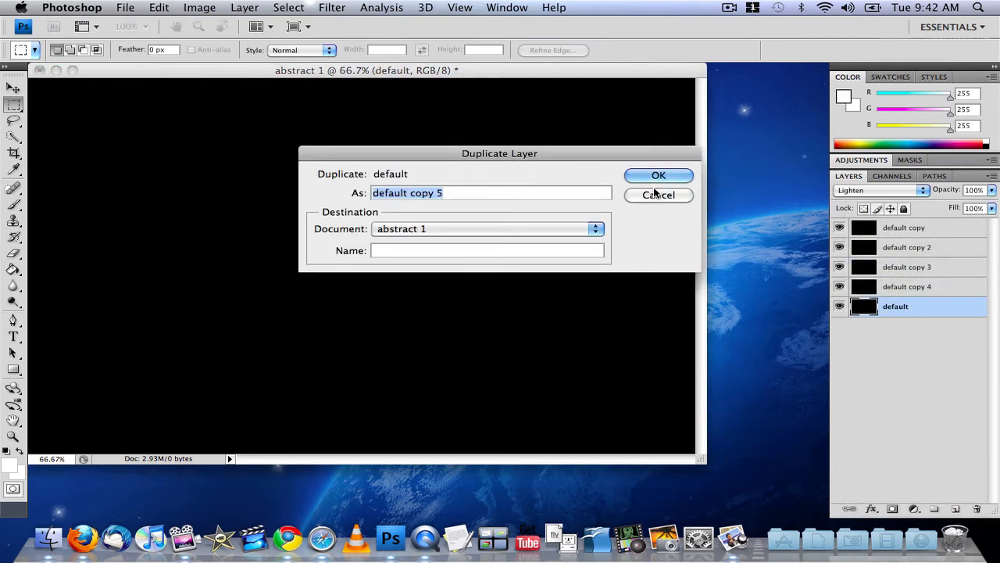
{"action": "left_click", "coordinate": [653, 177]}
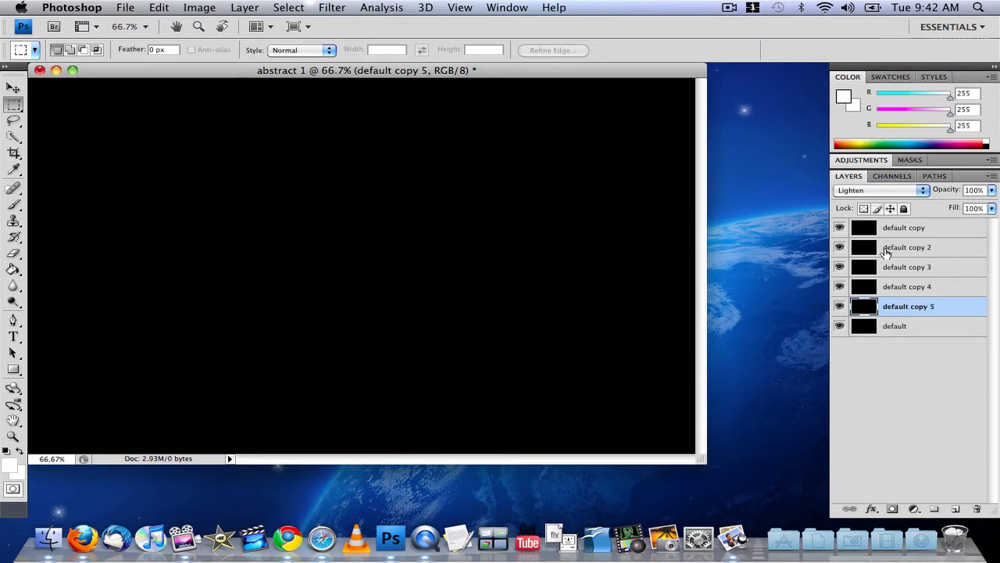
Render a 50-300mm Zoom lens flare at 100% brightness on the "default copy" layer, centred left of the canvas middle
{"action": "left_click", "coordinate": [887, 231]}
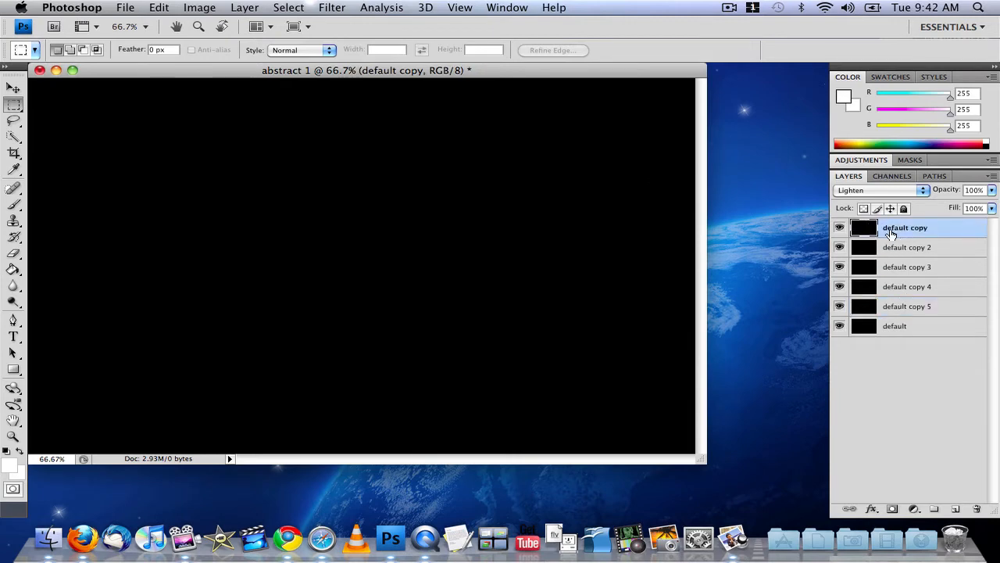
{"action": "left_click", "coordinate": [331, 7]}
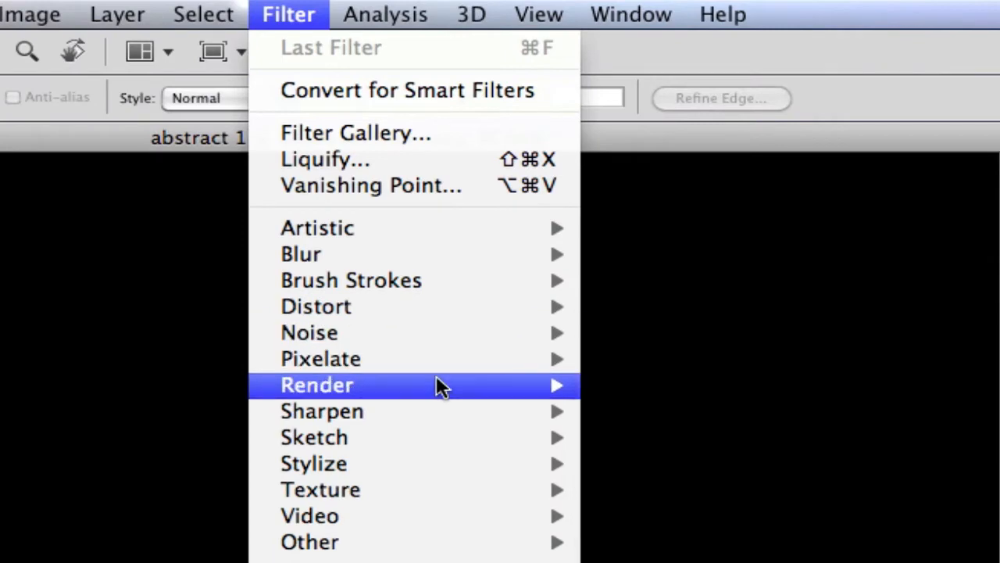
{"action": "mouse_move", "coordinate": [441, 386]}
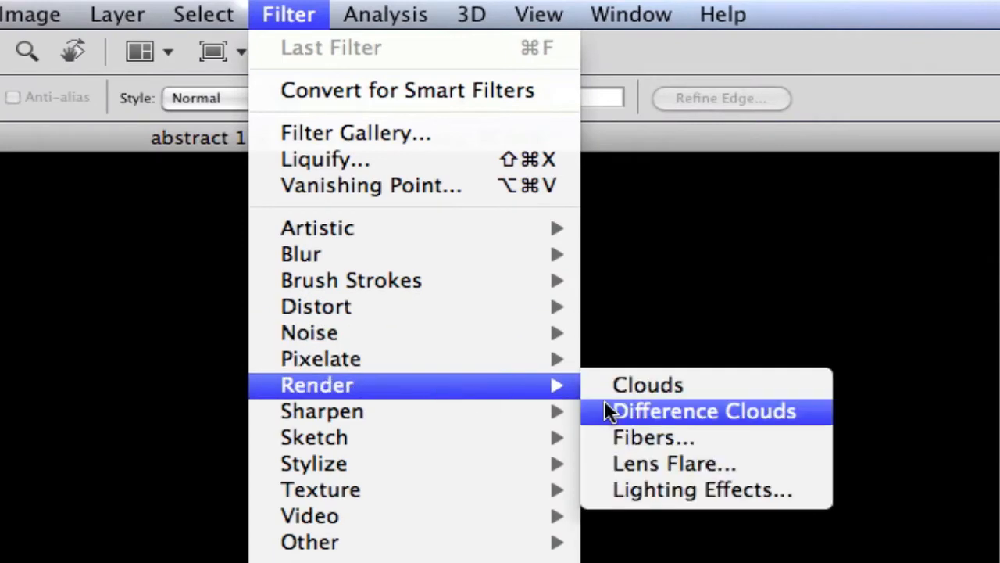
{"action": "left_click", "coordinate": [649, 461]}
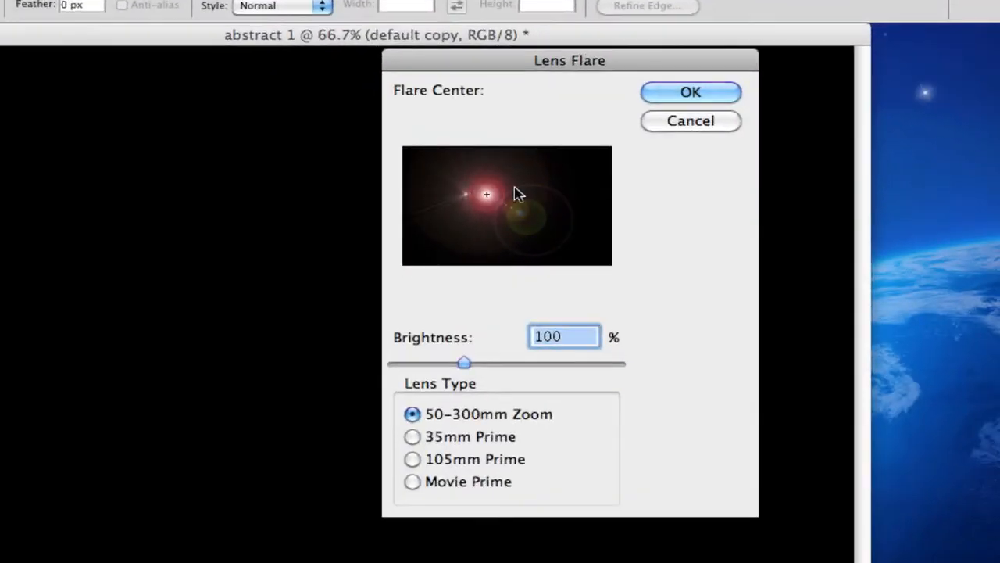
{"action": "left_click", "coordinate": [662, 95]}
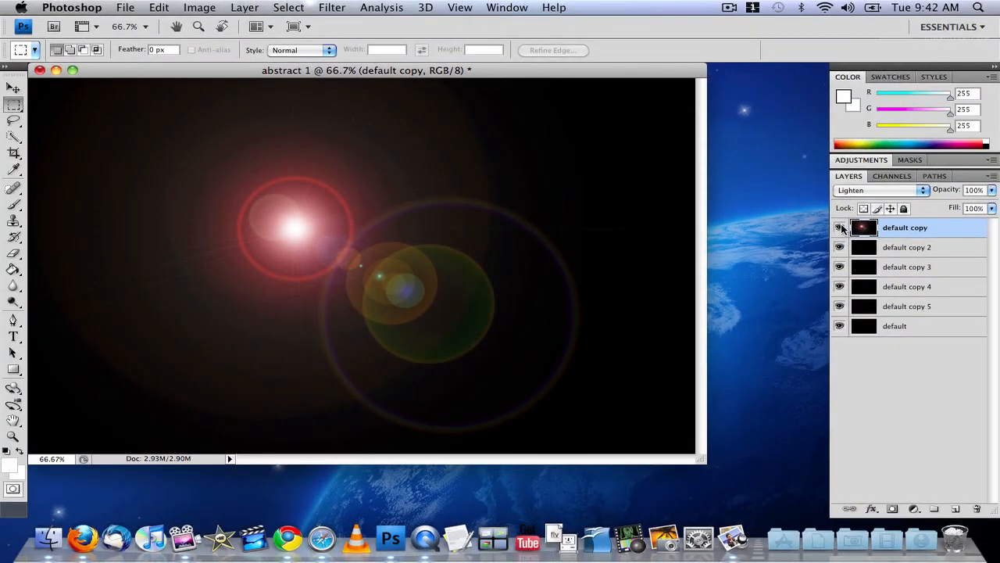
Render a 50-300mm Zoom lens flare at 100% brightness on the "default copy 2" layer, centred near the canvas's upper-right corner
{"action": "left_click", "coordinate": [925, 249]}
{"action": "left_click", "coordinate": [332, 7]}
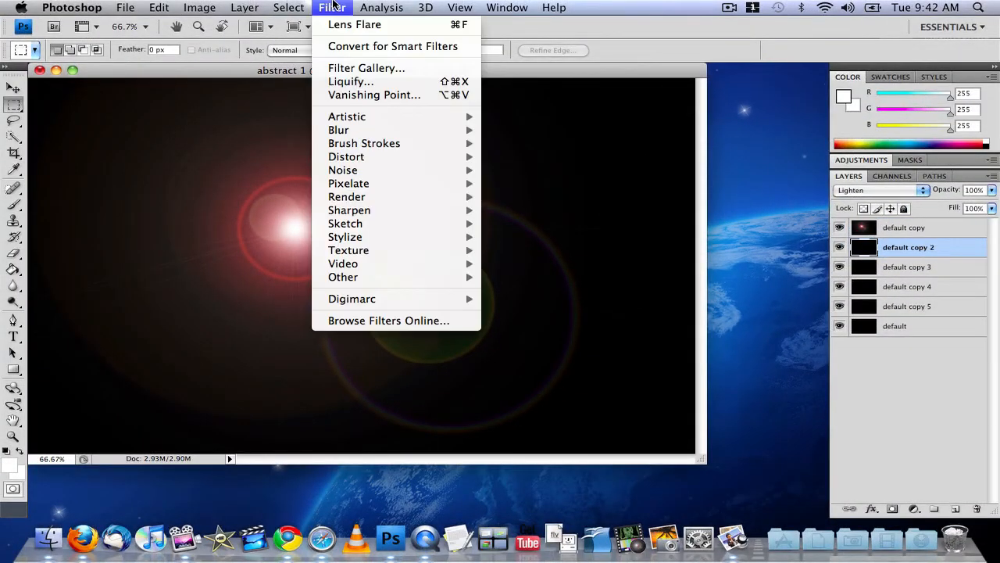
{"action": "mouse_move", "coordinate": [393, 196]}
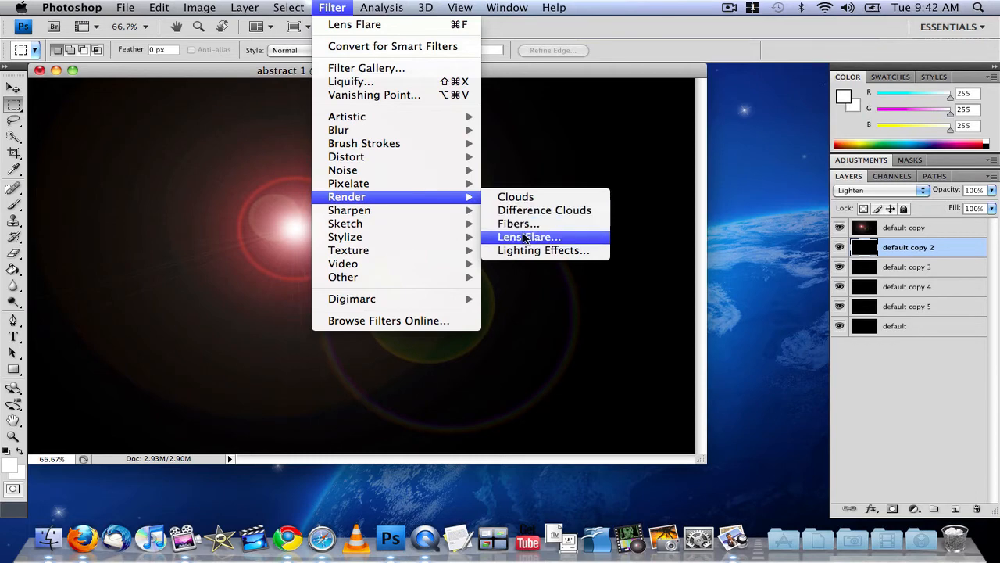
{"action": "left_click", "coordinate": [529, 237]}
{"action": "left_click_drag", "start_coordinate": [442, 178], "coordinate": [503, 165]}
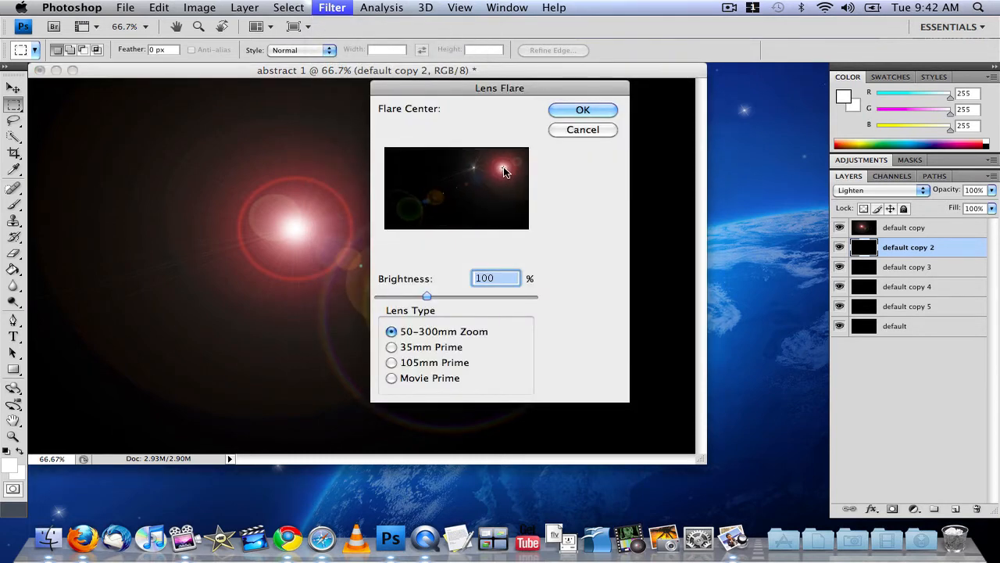
{"action": "left_click", "coordinate": [582, 110]}
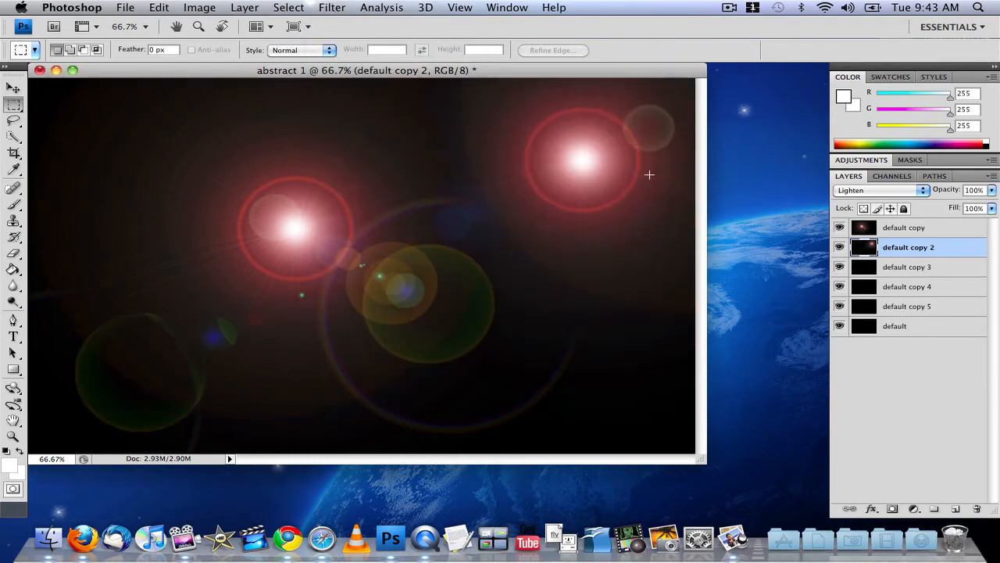
Render a 50-300mm Zoom lens flare at 100% brightness on the "default copy 3" layer, centred near the canvas's upper-left corner
{"action": "left_click", "coordinate": [889, 269]}
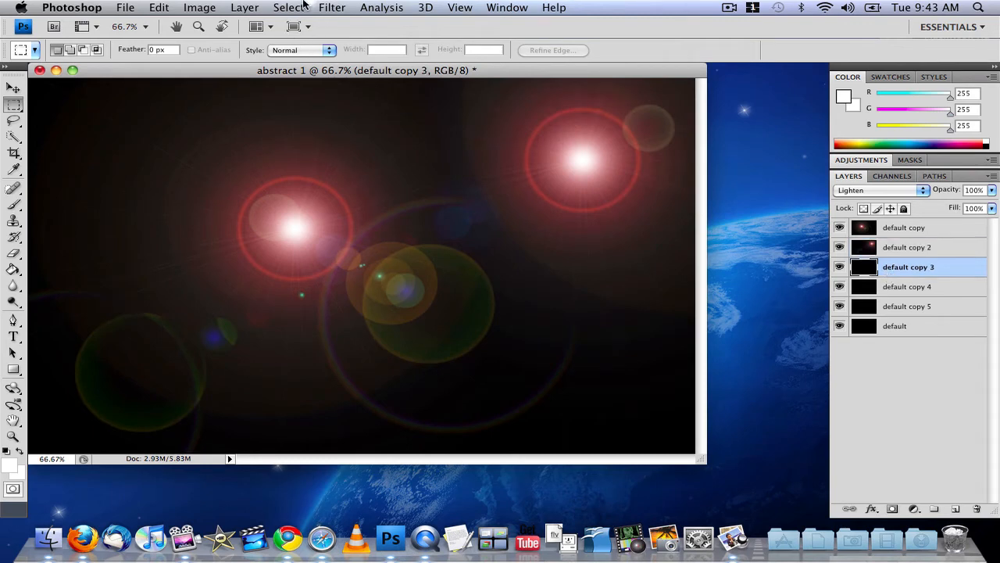
{"action": "left_click", "coordinate": [330, 7]}
{"action": "mouse_move", "coordinate": [375, 196]}
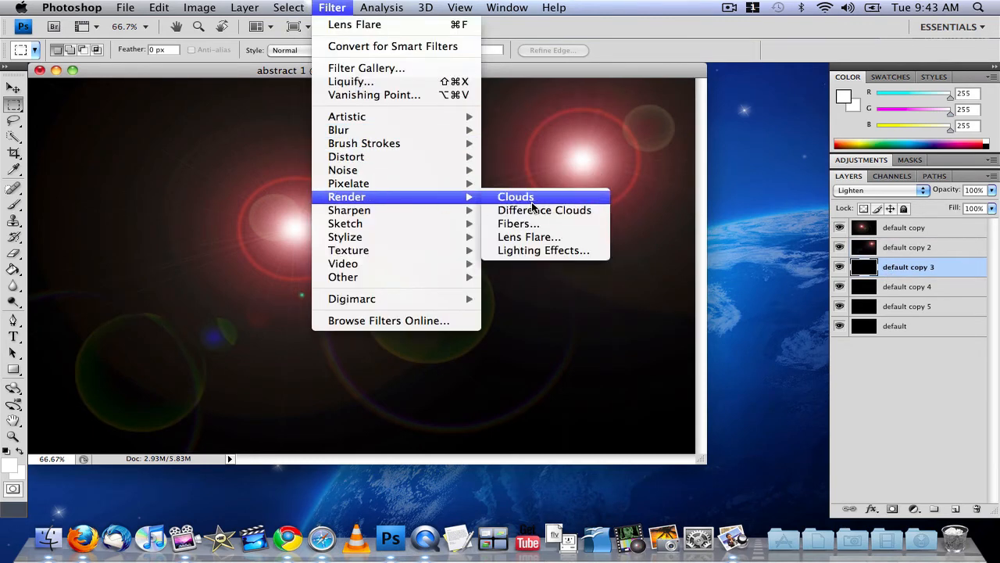
{"action": "left_click", "coordinate": [539, 237]}
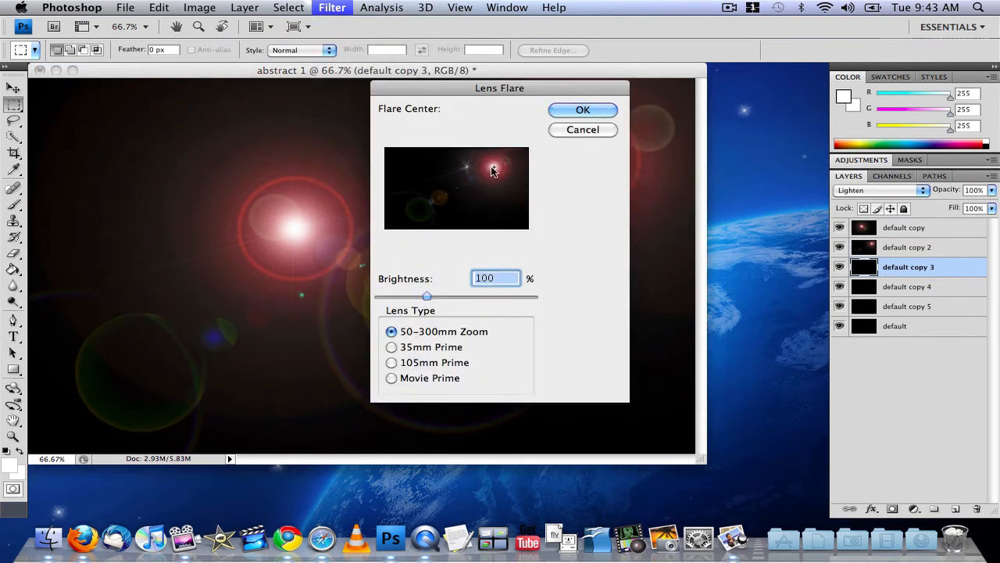
{"action": "left_click_drag", "start_coordinate": [491, 166], "coordinate": [405, 159]}
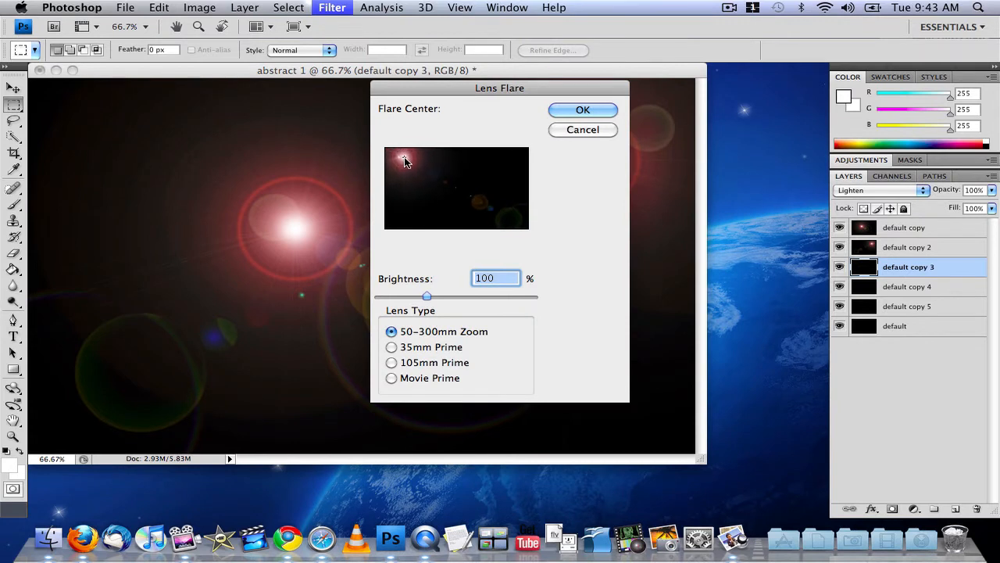
{"action": "left_click", "coordinate": [579, 111]}
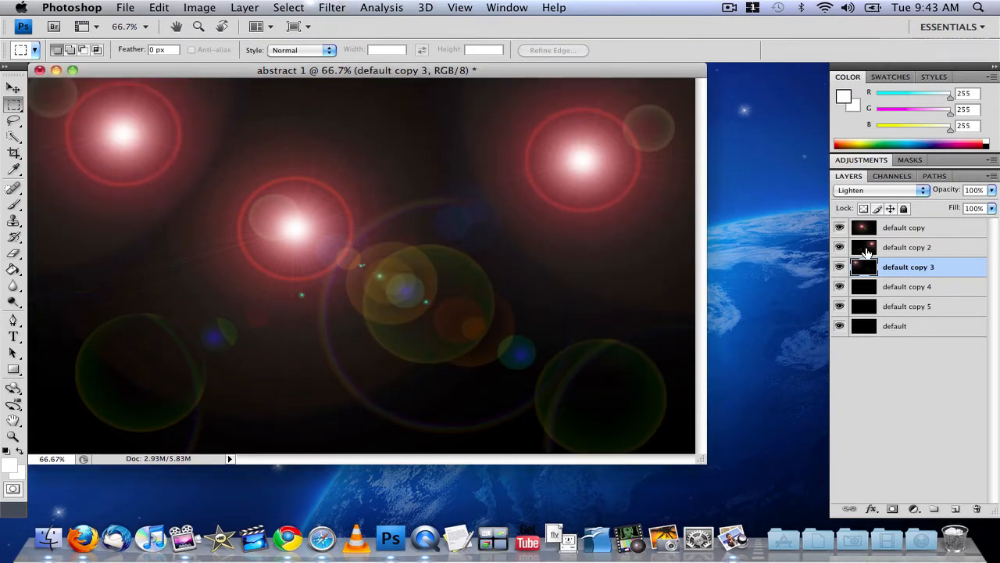
Render a 50-300mm Zoom lens flare at 100% brightness on the "default copy 4" layer, centred near the canvas's lower-right corner
{"action": "left_click", "coordinate": [923, 288]}
{"action": "left_click", "coordinate": [332, 7]}
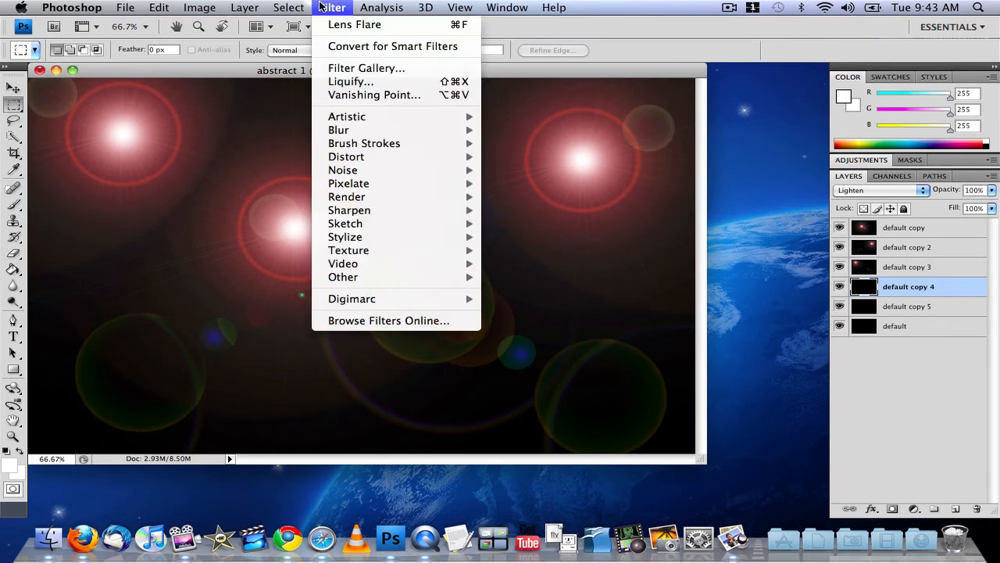
{"action": "mouse_move", "coordinate": [404, 196]}
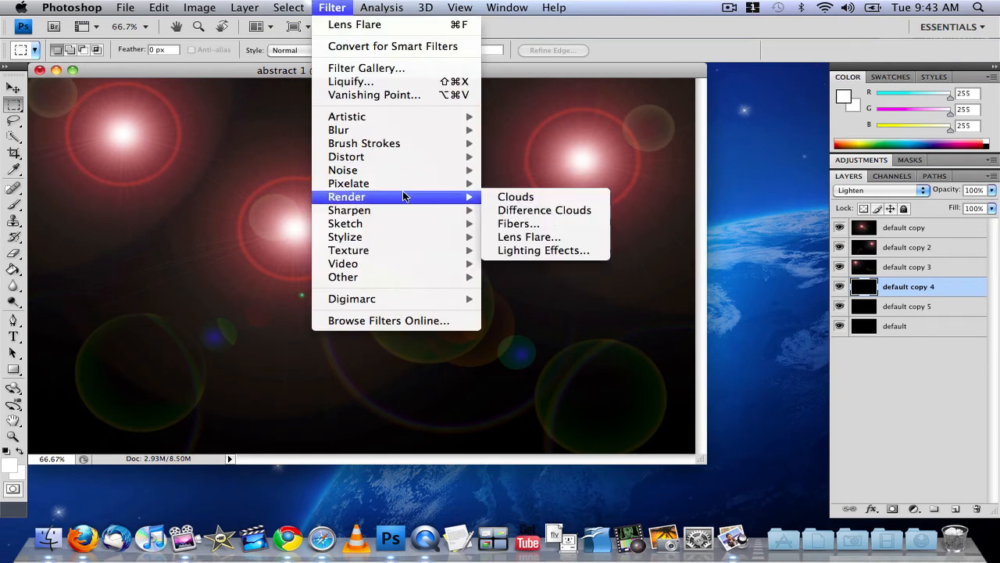
{"action": "left_click", "coordinate": [545, 236]}
{"action": "left_click_drag", "start_coordinate": [395, 158], "coordinate": [509, 213]}
{"action": "left_click", "coordinate": [563, 112]}
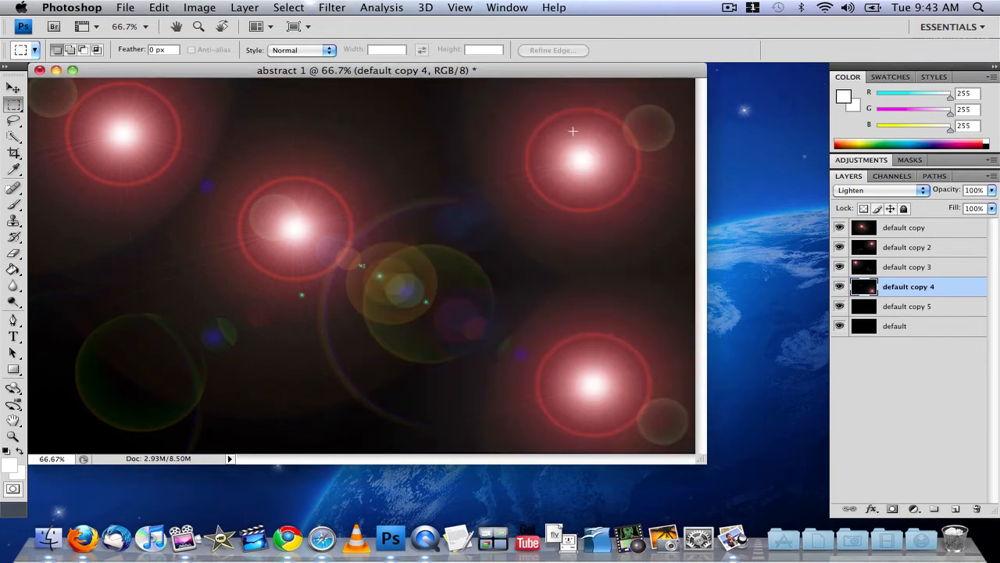
Render a 50-300mm Zoom lens flare at 100% brightness on the "default copy 5" layer, centred near the canvas's lower-left corner
{"action": "left_click", "coordinate": [916, 307]}
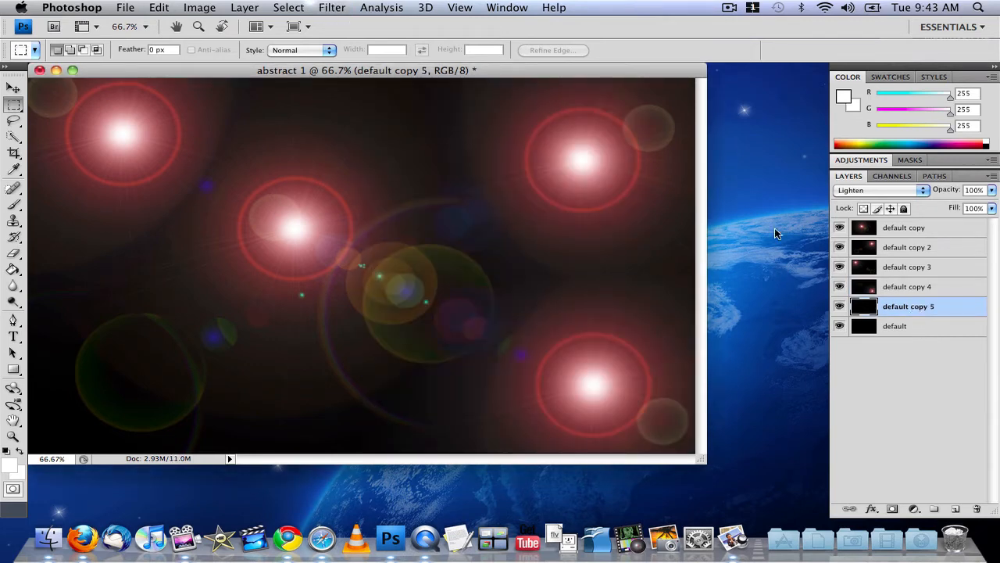
{"action": "left_click", "coordinate": [335, 8]}
{"action": "mouse_move", "coordinate": [367, 196]}
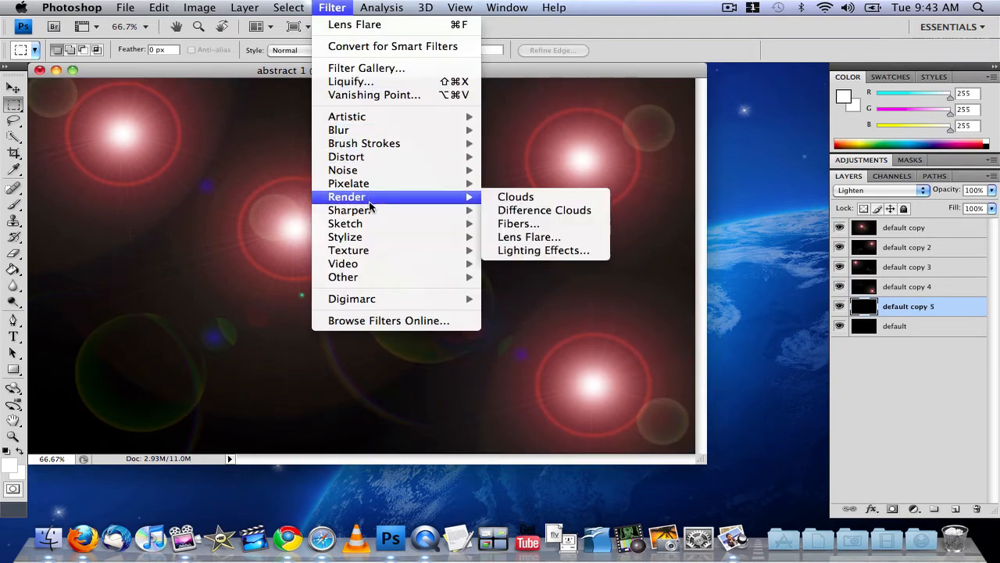
{"action": "left_click", "coordinate": [540, 237]}
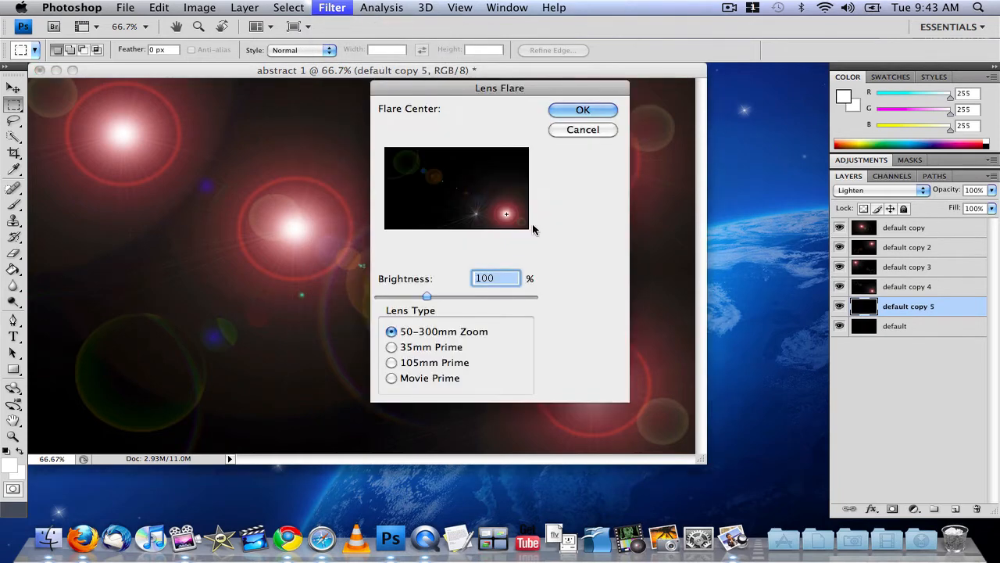
{"action": "left_click_drag", "start_coordinate": [502, 208], "coordinate": [404, 214]}
{"action": "left_click", "coordinate": [583, 110]}
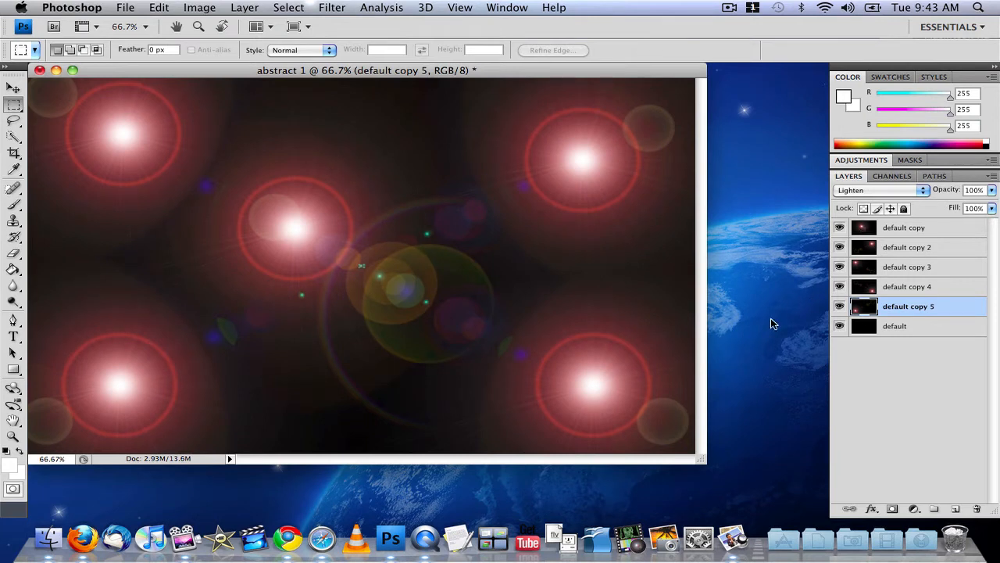
Apply the Twirl distortion to the "default copy" layer with an angle of 463°
{"action": "left_click", "coordinate": [906, 231]}
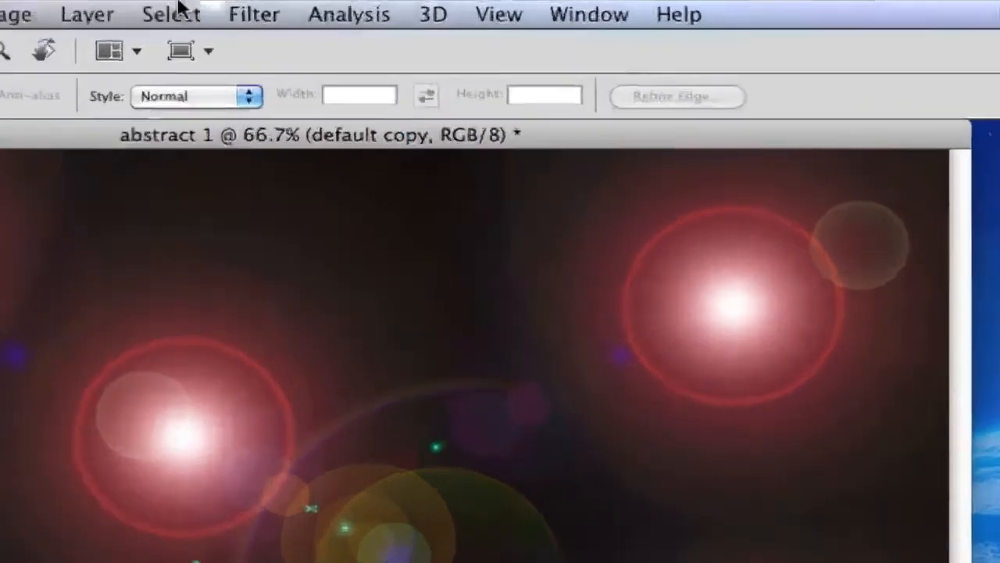
{"action": "left_click", "coordinate": [331, 7]}
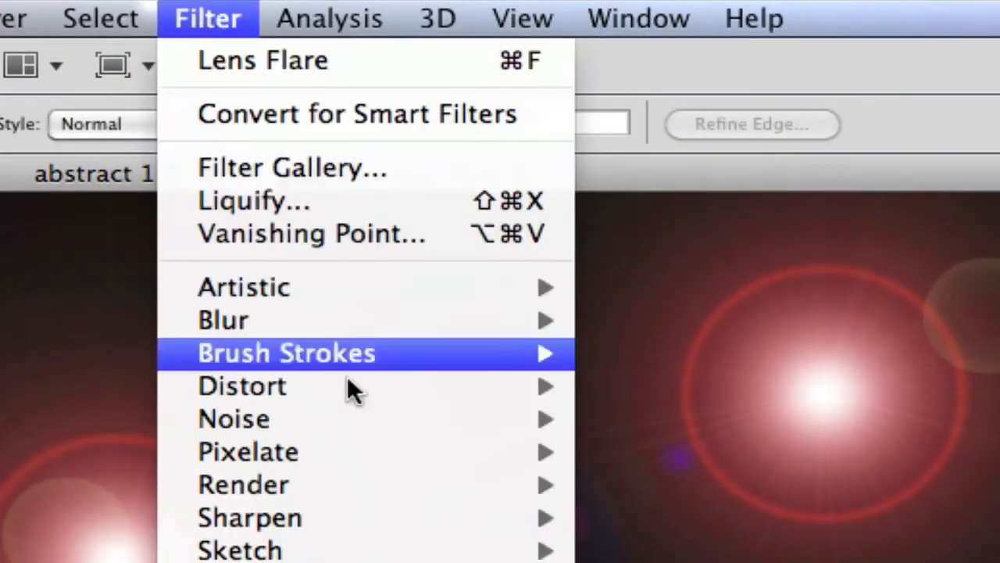
{"action": "mouse_move", "coordinate": [356, 391]}
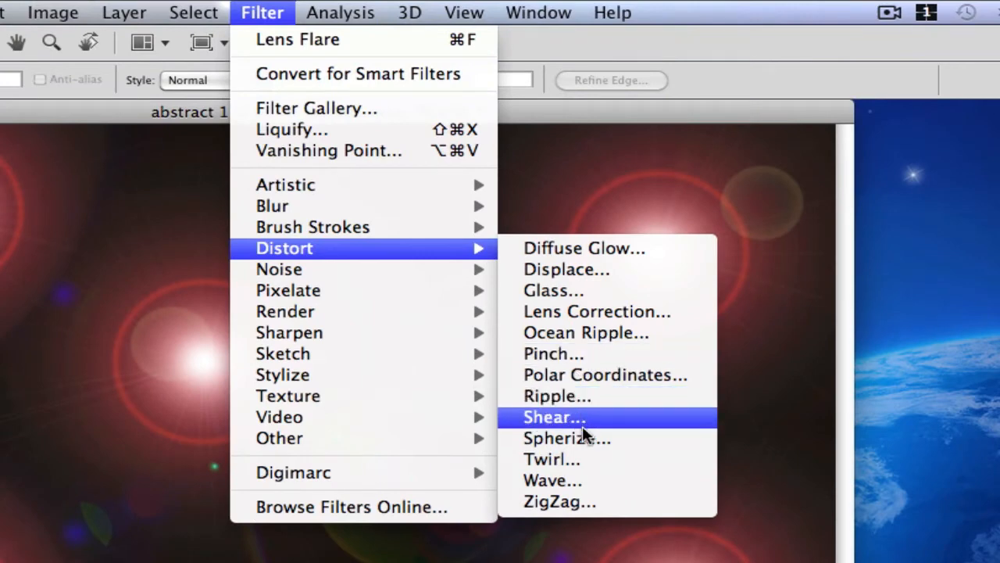
{"action": "left_click", "coordinate": [583, 459]}
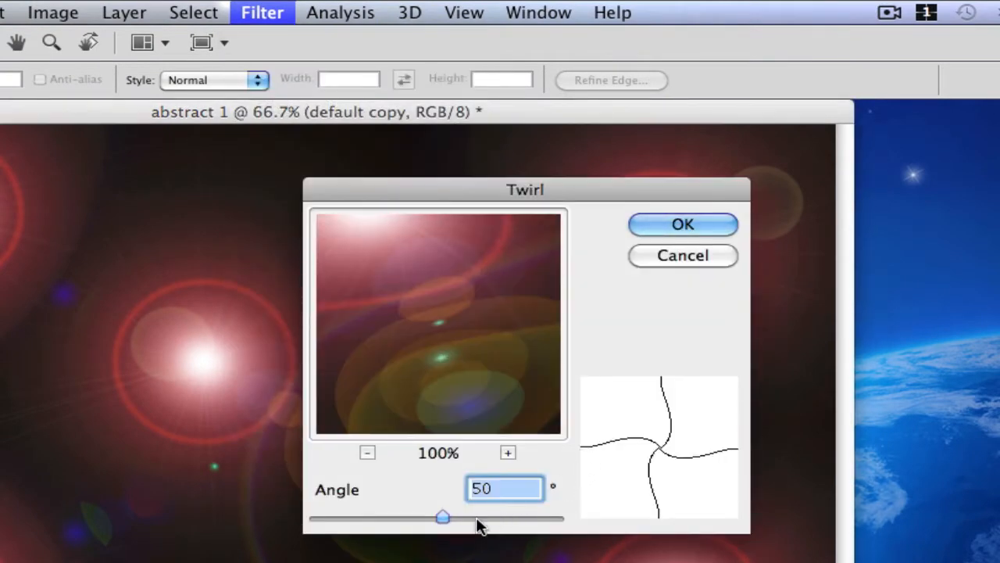
{"action": "left_click_drag", "start_coordinate": [445, 519], "coordinate": [492, 519]}
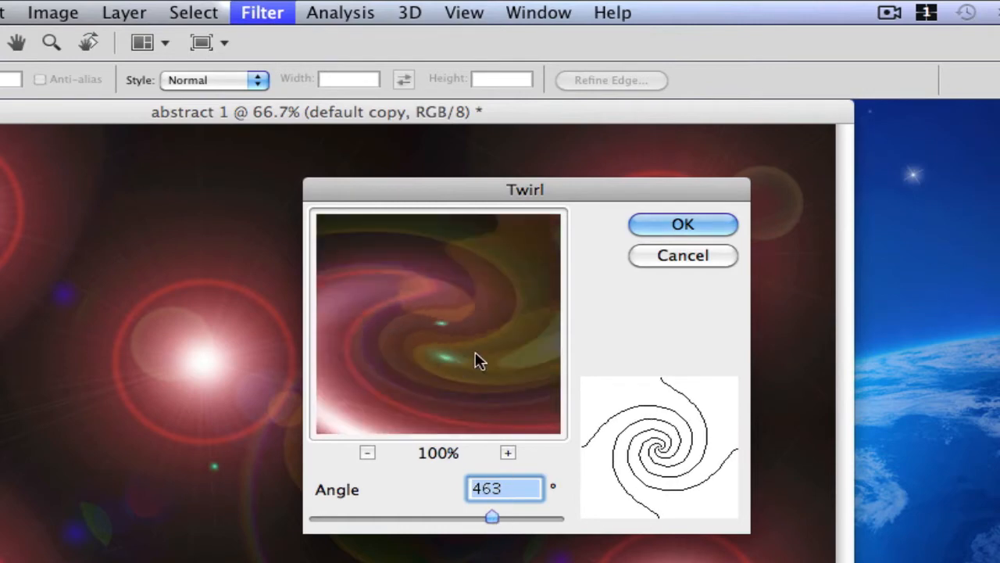
{"action": "left_click", "coordinate": [642, 233]}
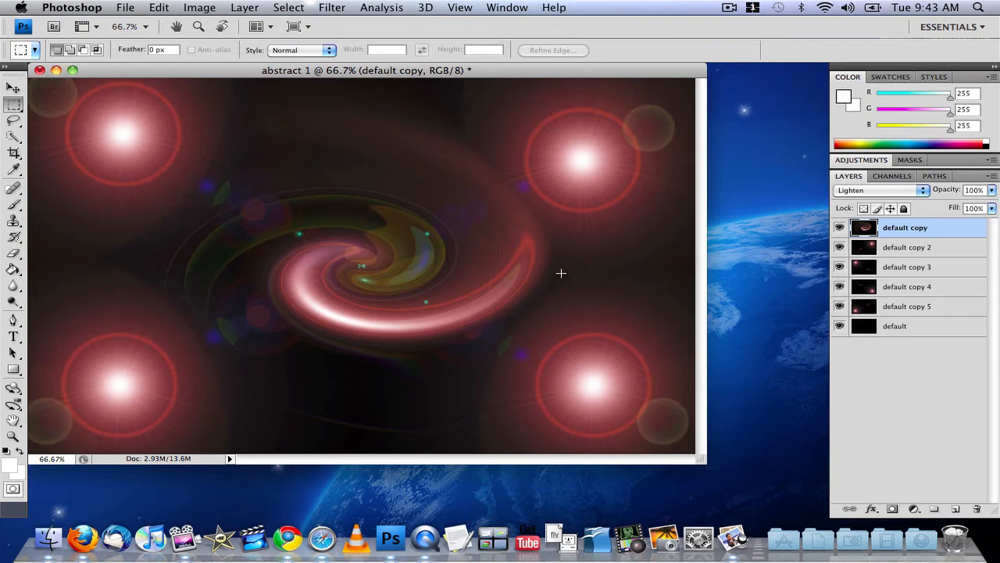
Apply a Sine Wave distortion to the "default copy 2" layer with 5 generators, wavelength 10–120, amplitude 5–35 and 100% scale
{"action": "left_click", "coordinate": [883, 249]}
{"action": "left_click", "coordinate": [332, 8]}
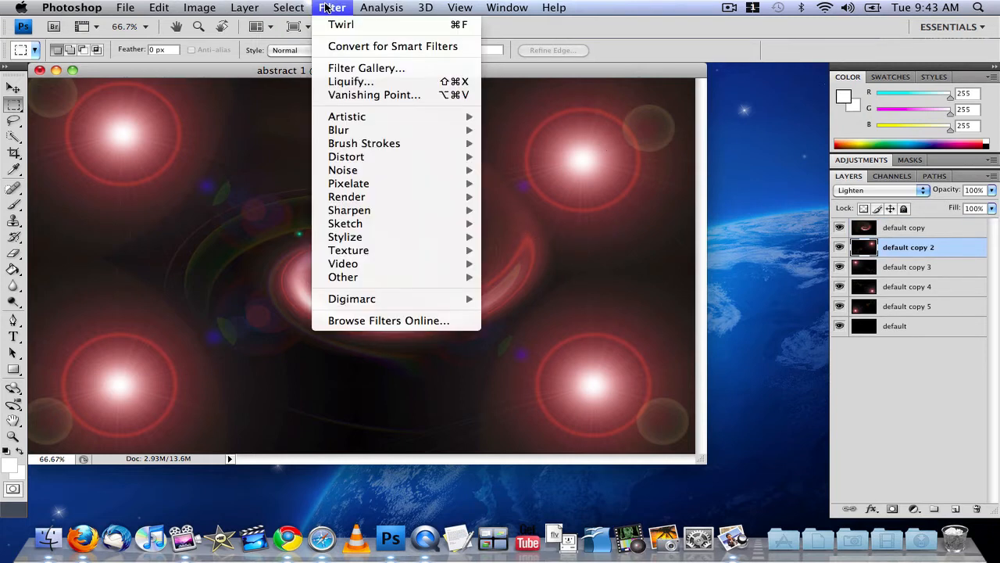
{"action": "mouse_move", "coordinate": [418, 157]}
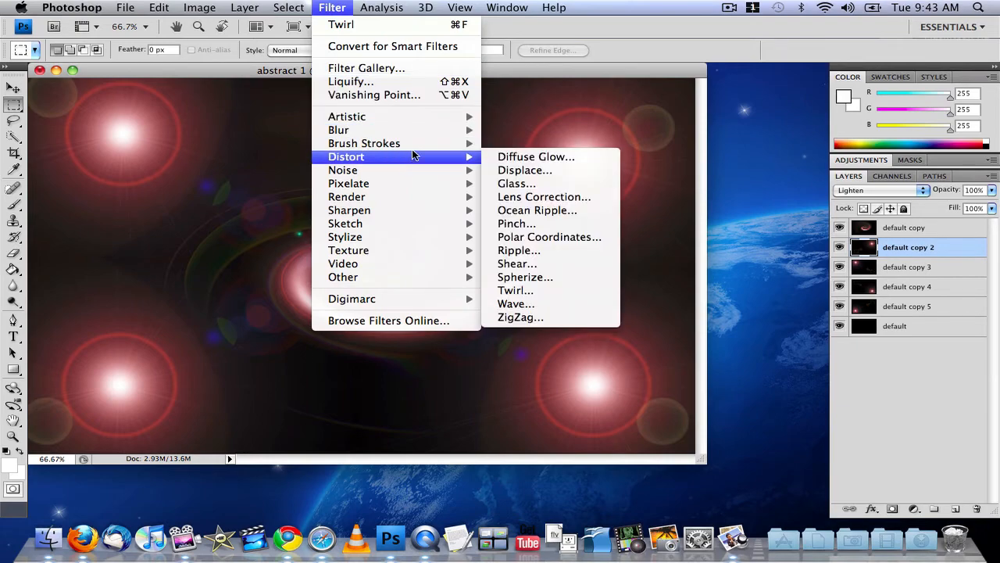
{"action": "left_click", "coordinate": [530, 303]}
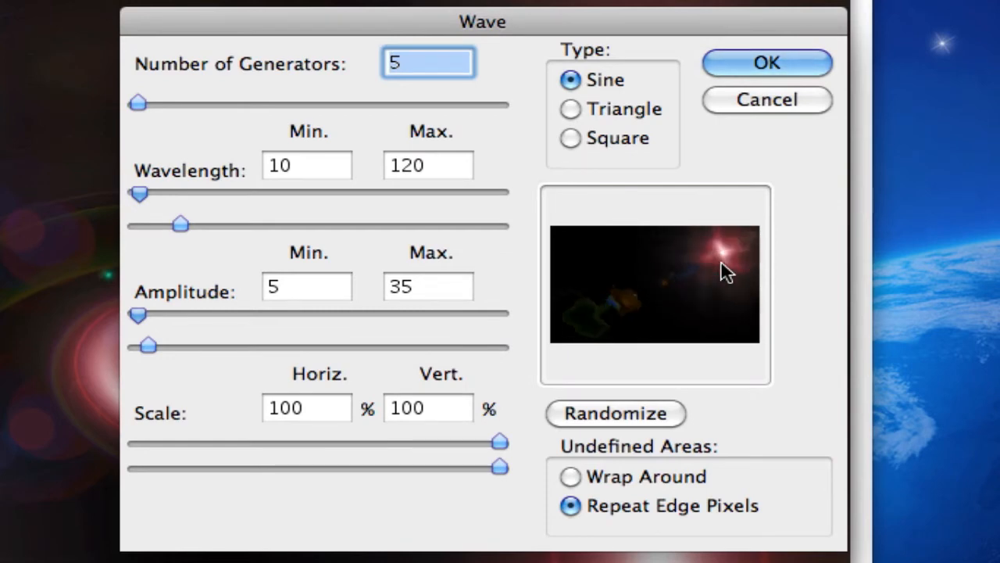
{"action": "left_click", "coordinate": [756, 67]}
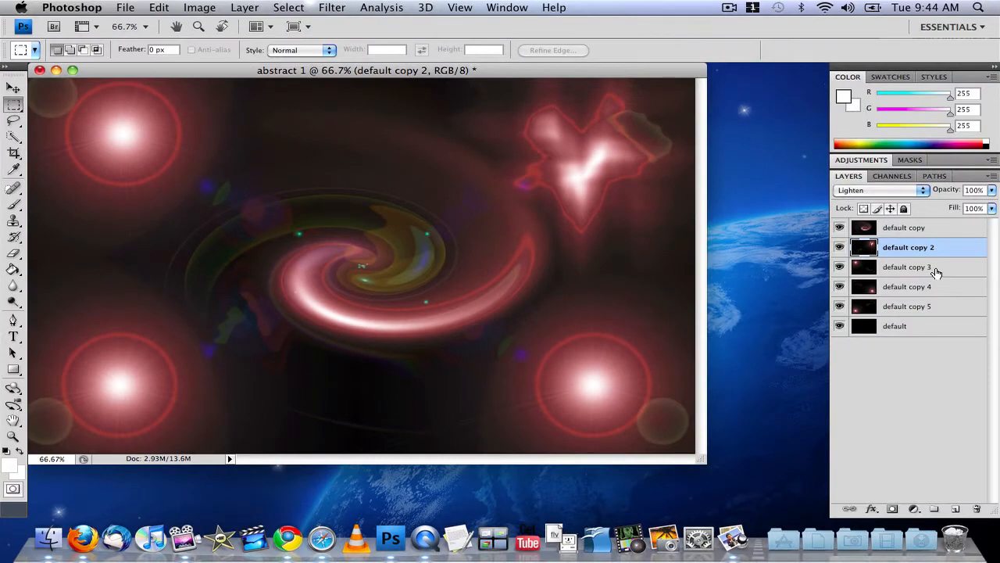
Apply a Sine Wave distortion to the "default copy 3" layer with 5 generators, wavelength 10–120, amplitude 5–35 and 100% scale
{"action": "left_click", "coordinate": [936, 268]}
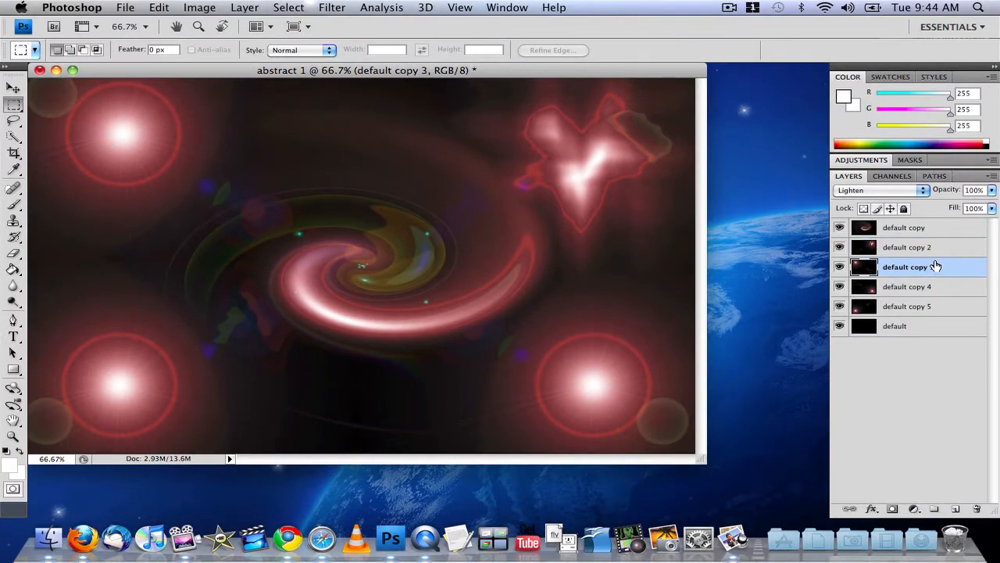
{"action": "left_click", "coordinate": [332, 7]}
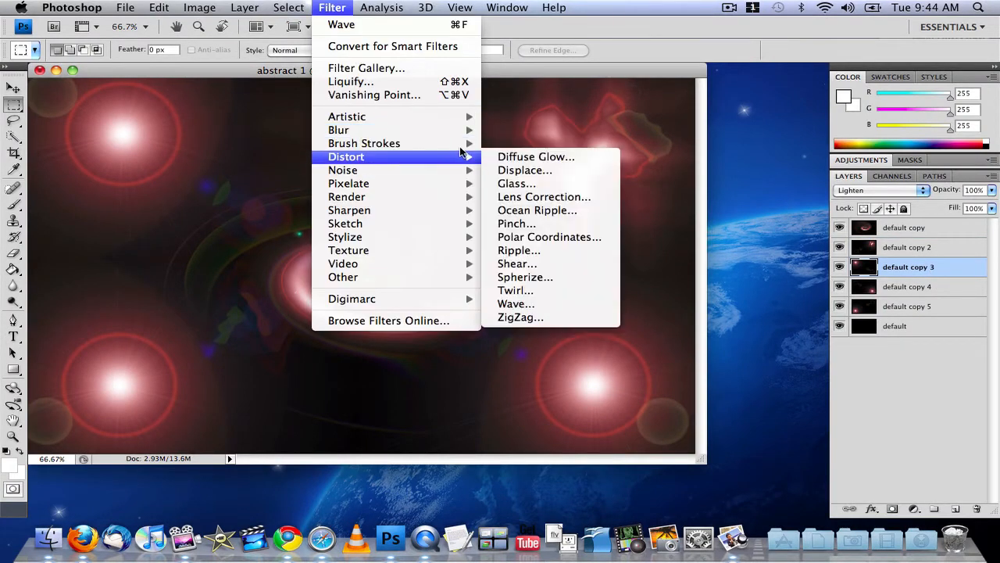
{"action": "left_click", "coordinate": [578, 290]}
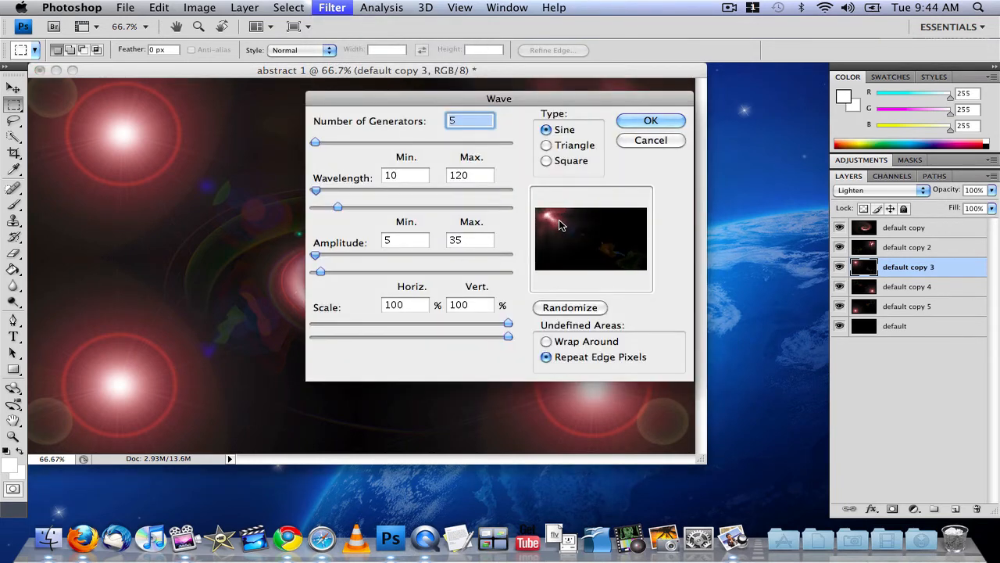
{"action": "left_click", "coordinate": [646, 121]}
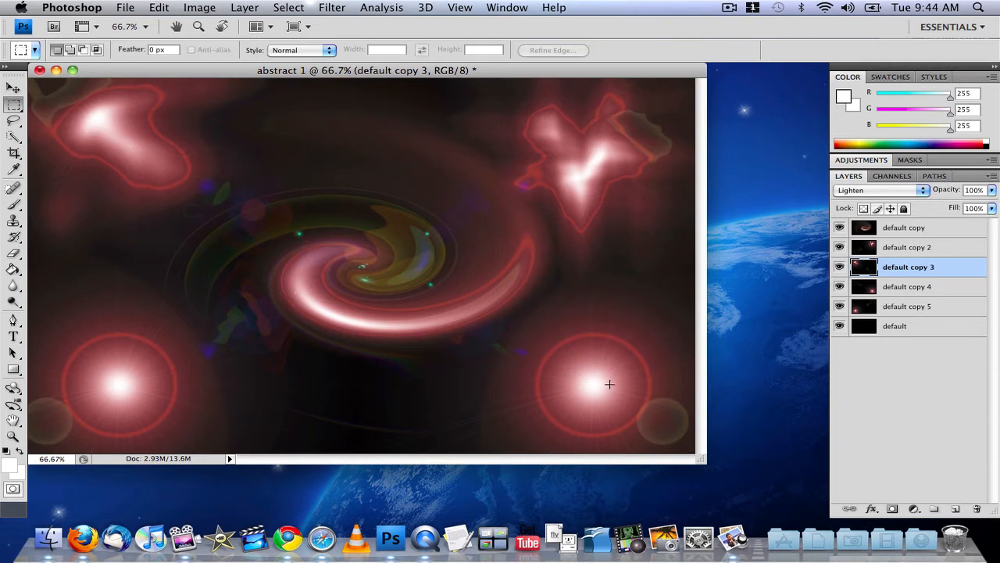
Try a 463° Twirl distortion on the "default copy 4" layer and undo it
{"action": "left_click", "coordinate": [870, 289]}
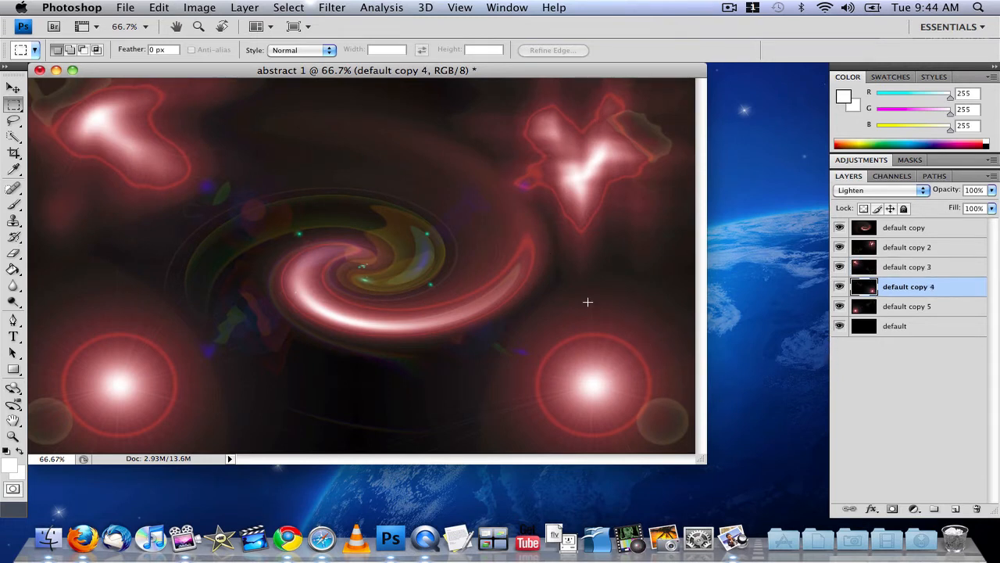
{"action": "left_click", "coordinate": [335, 7]}
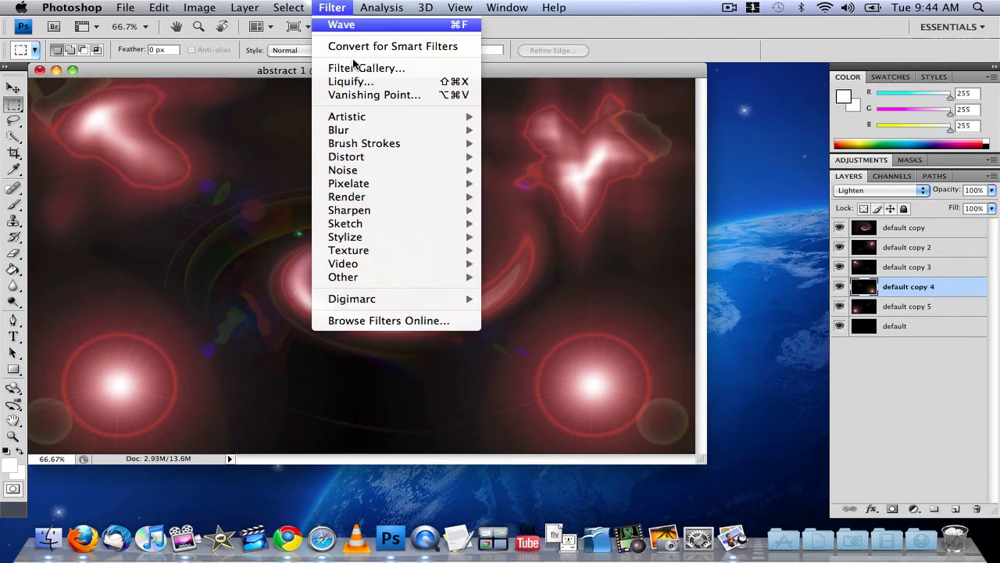
{"action": "mouse_move", "coordinate": [385, 183]}
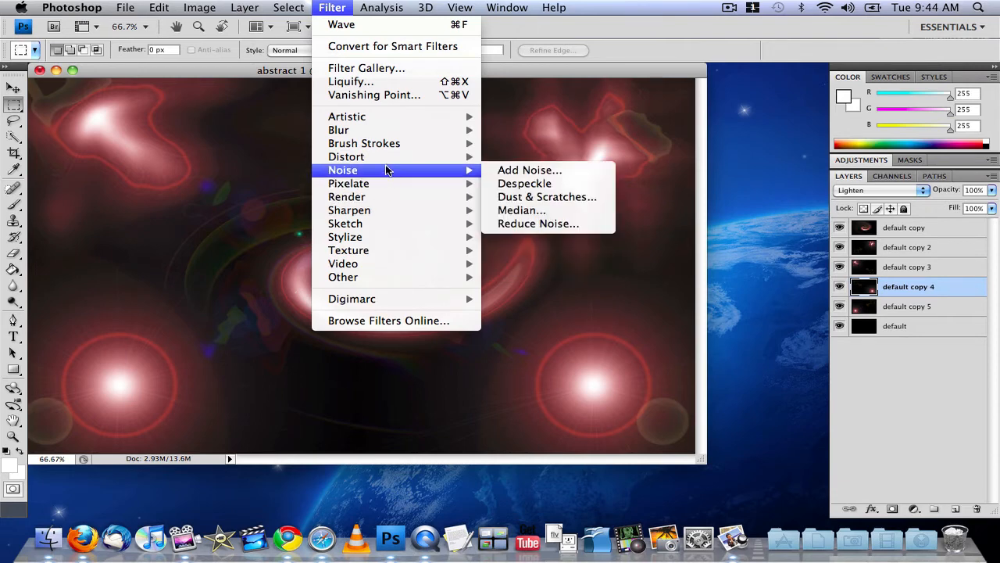
{"action": "mouse_move", "coordinate": [386, 159]}
{"action": "left_click", "coordinate": [516, 291]}
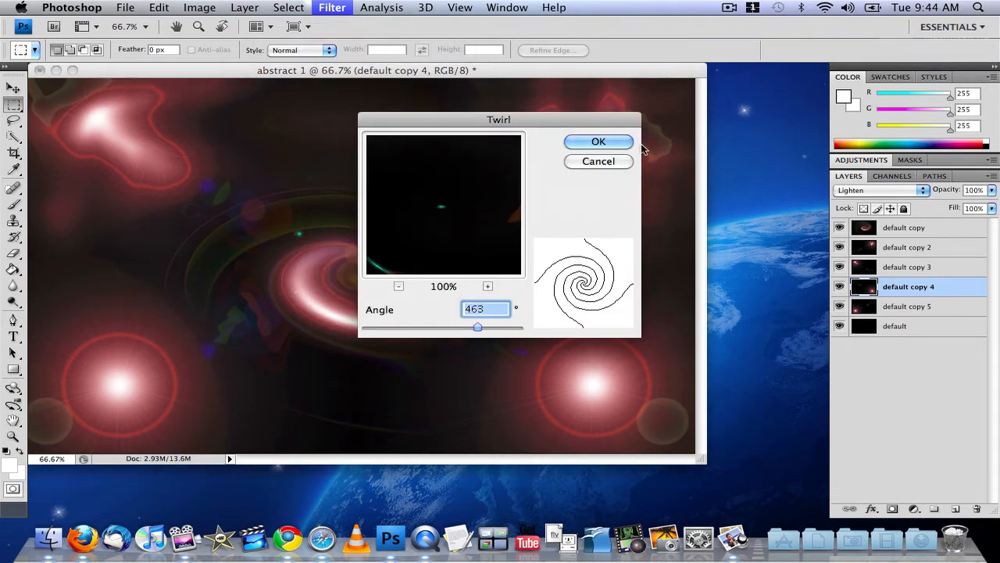
{"action": "left_click", "coordinate": [602, 141]}
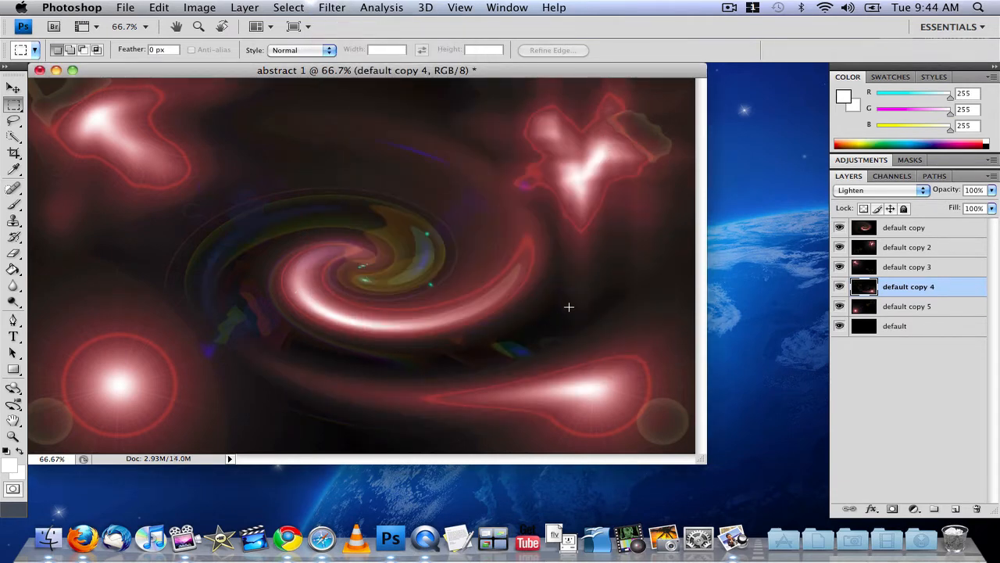
{"action": "left_click", "coordinate": [169, 7]}
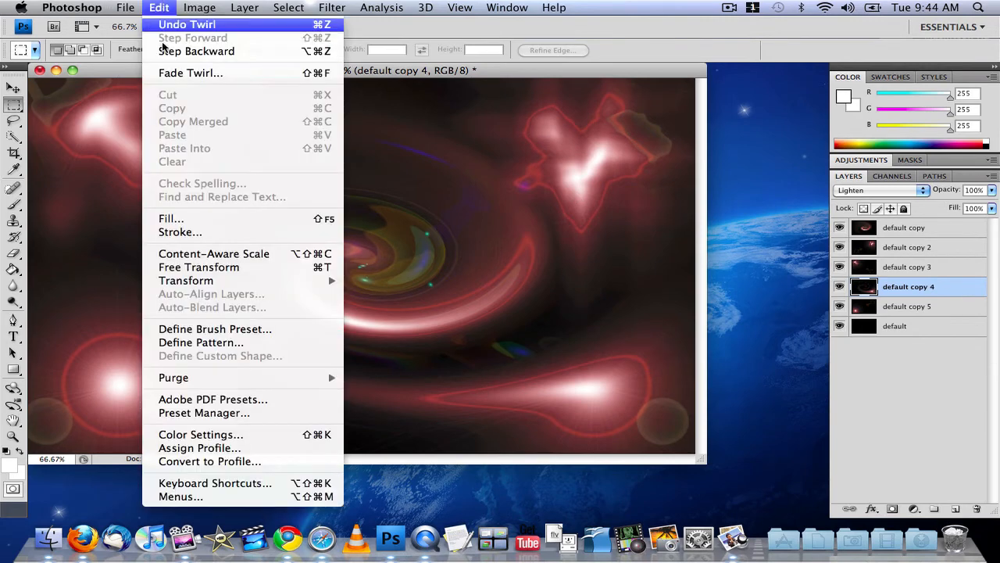
{"action": "left_click", "coordinate": [161, 25]}
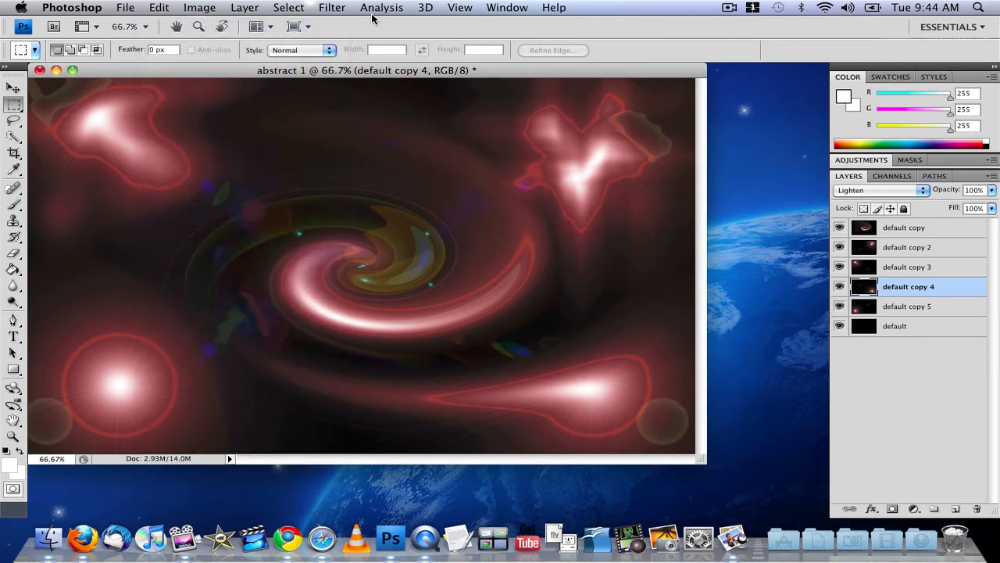
Apply a Sine Wave distortion to the "default copy 4" layer with 5 generators, wavelength 10–120, amplitude 5–35 and 100% scale
{"action": "left_click", "coordinate": [332, 8]}
{"action": "mouse_move", "coordinate": [385, 147]}
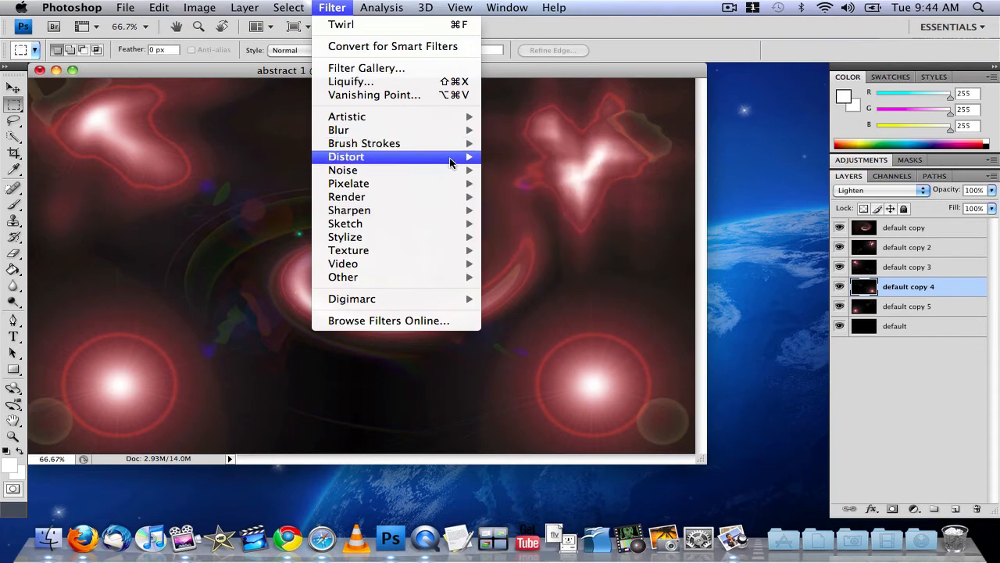
{"action": "mouse_move", "coordinate": [451, 161]}
{"action": "left_click", "coordinate": [526, 304]}
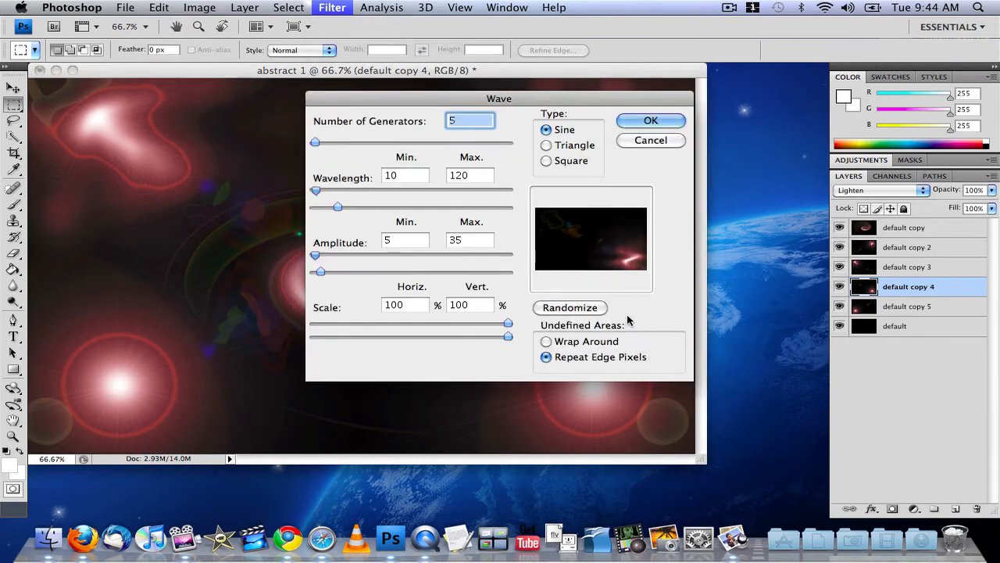
{"action": "left_click", "coordinate": [654, 122]}
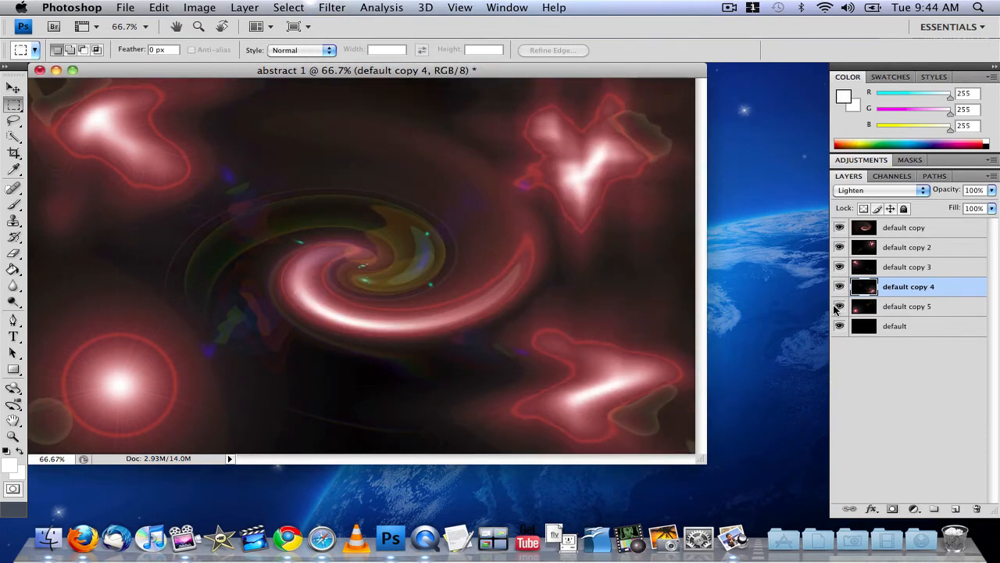
Apply a Sine Wave distortion to the "default copy 5" layer with 5 generators, wavelength 10–120, amplitude 5–35 and 100% scale
{"action": "left_click", "coordinate": [898, 309]}
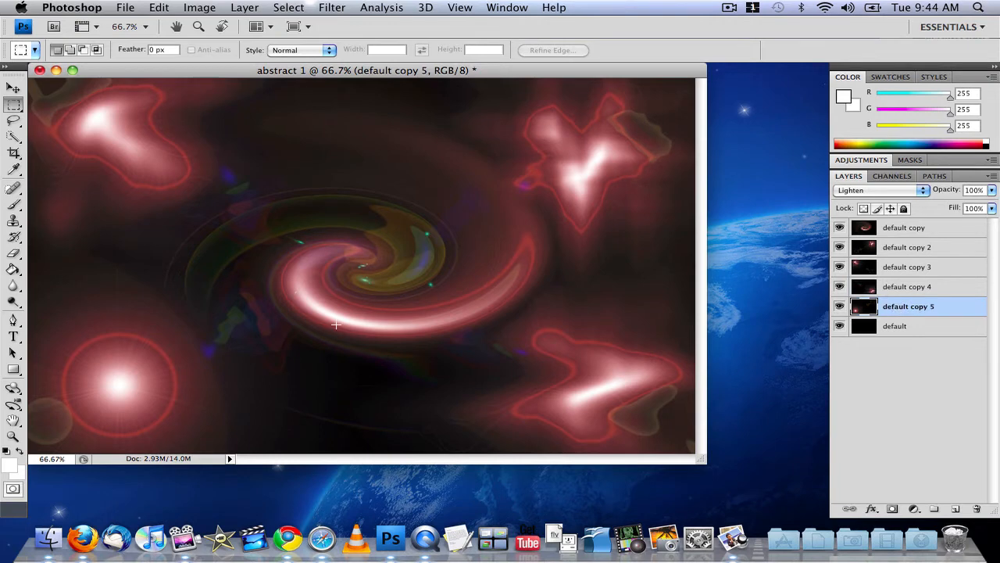
{"action": "left_click", "coordinate": [323, 8]}
{"action": "mouse_move", "coordinate": [397, 159]}
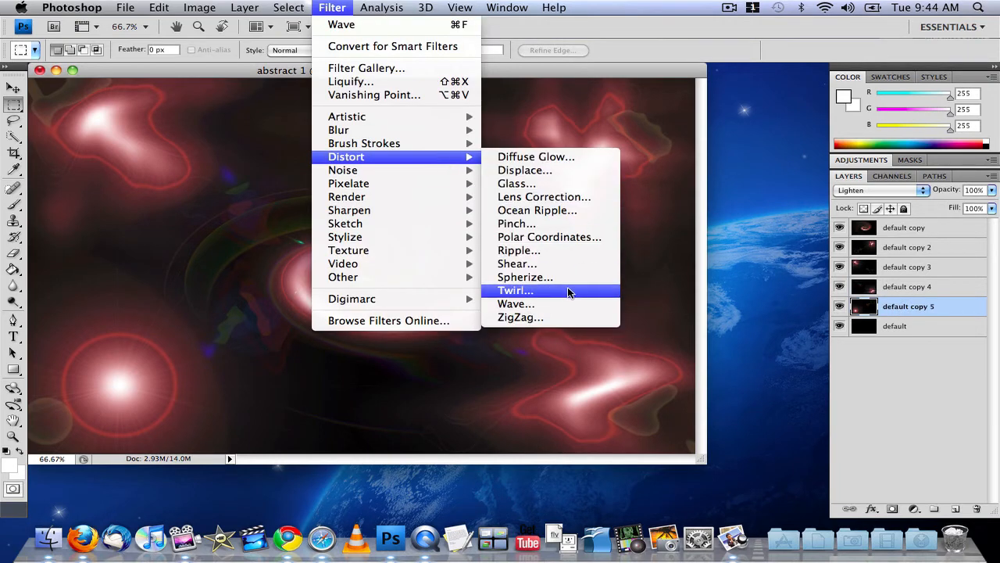
{"action": "left_click", "coordinate": [564, 304]}
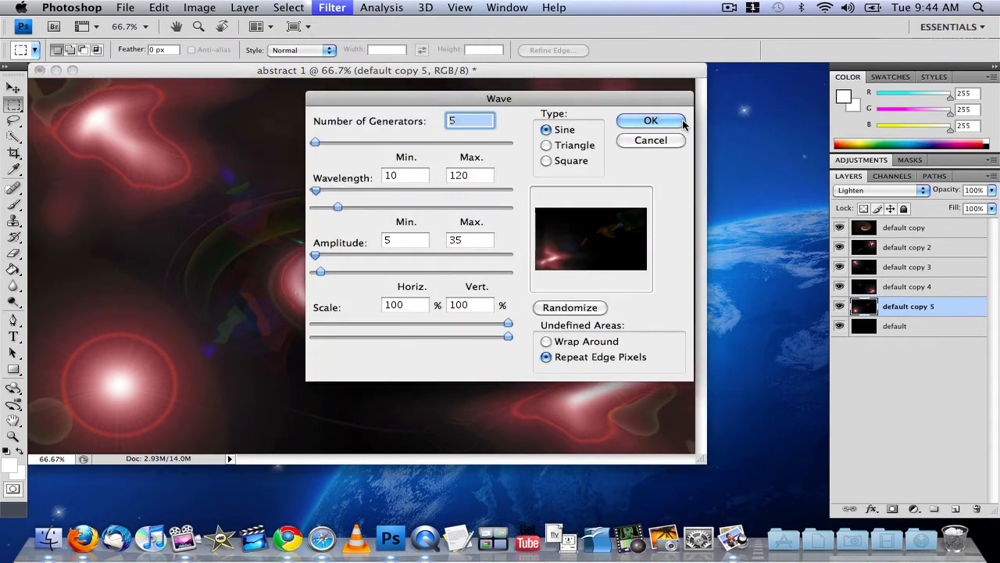
{"action": "left_click", "coordinate": [645, 122]}
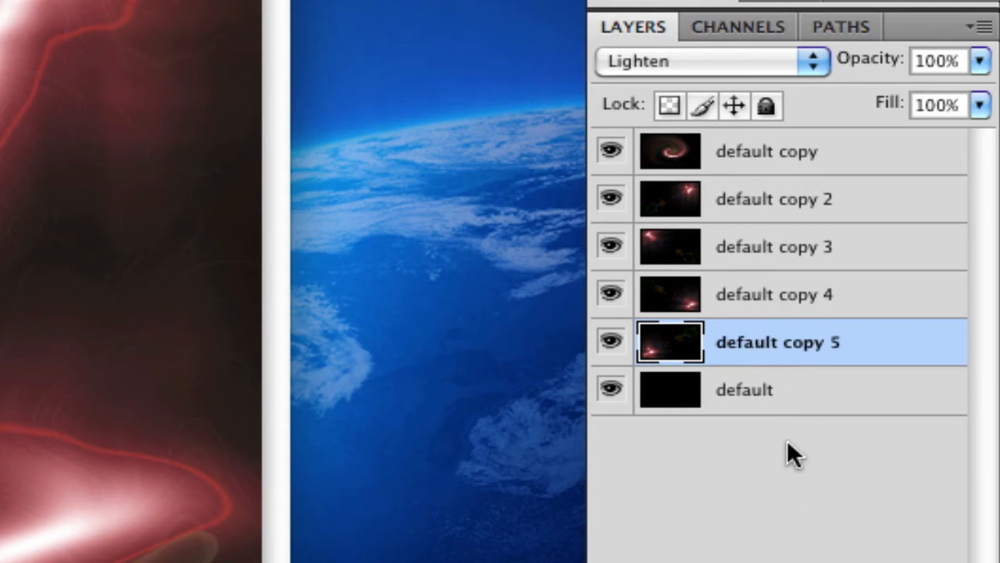
Select all six layers from "default" up to "default copy" and merge them into one layer
{"action": "left_click", "coordinate": [751, 390], "text": "shift"}
{"action": "left_click", "coordinate": [758, 301], "text": "shift"}
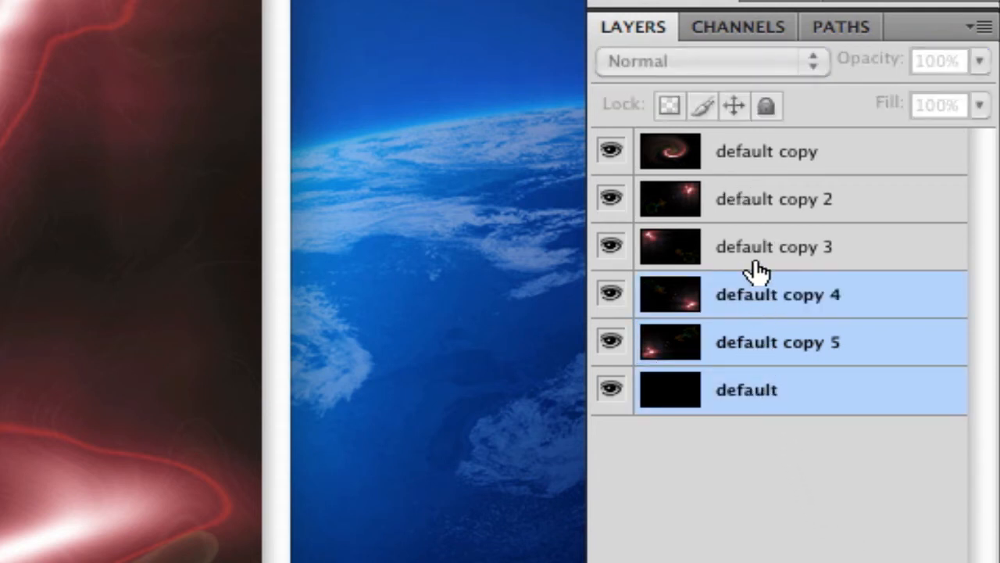
{"action": "left_click", "coordinate": [752, 249], "text": "shift"}
{"action": "left_click", "coordinate": [748, 200], "text": "shift"}
{"action": "left_click", "coordinate": [755, 152], "text": "shift"}
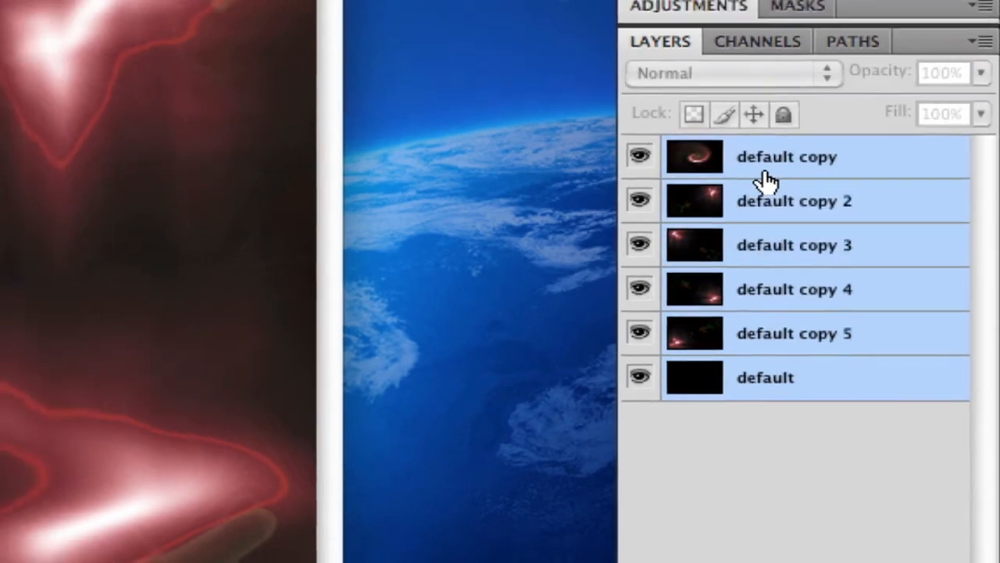
{"action": "right_click", "coordinate": [742, 165]}
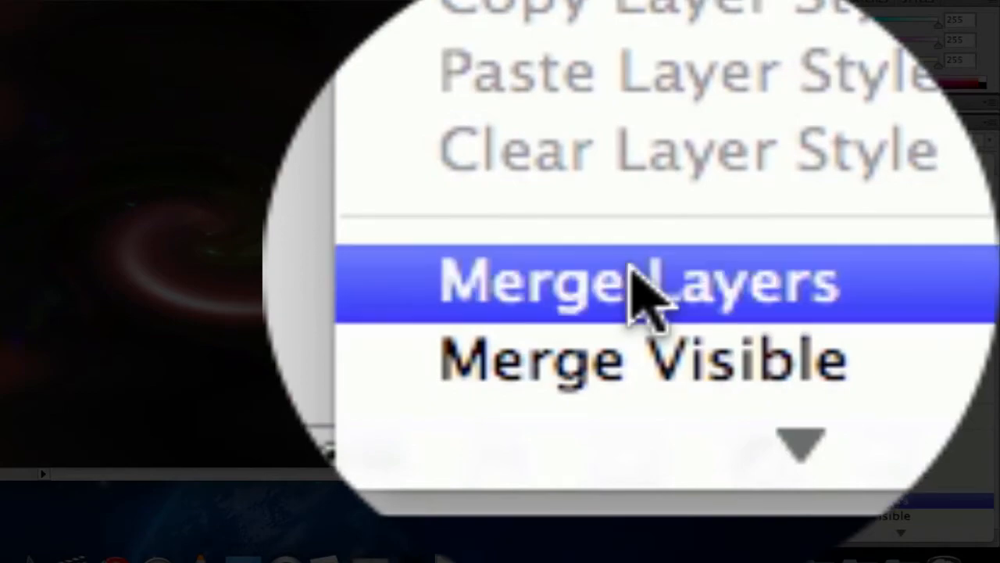
{"action": "left_click", "coordinate": [631, 275]}
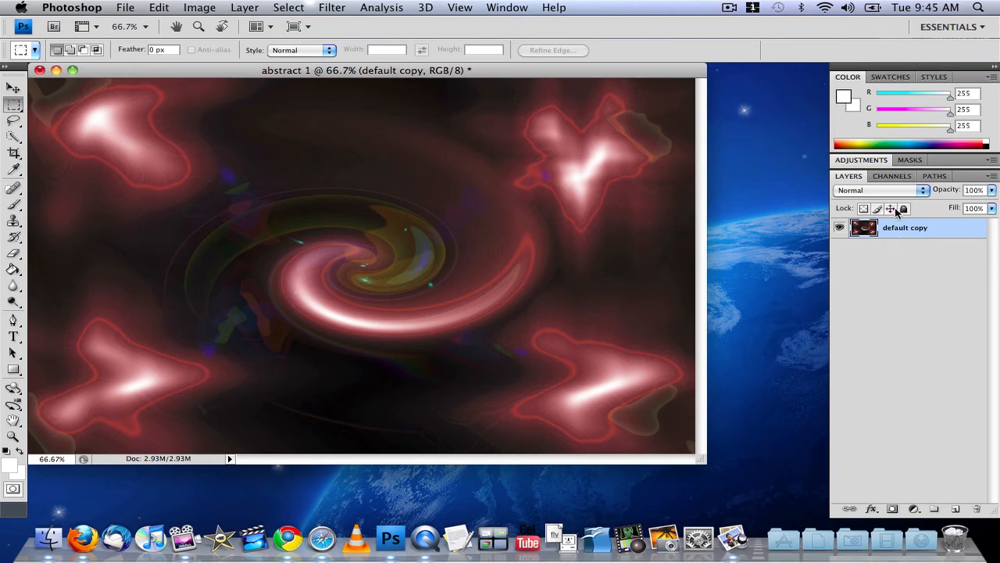
Recolor the merged layer with Hue/Saturation, setting the hue to -154 and leaving saturation and lightness at 0
{"action": "left_click", "coordinate": [188, 10]}
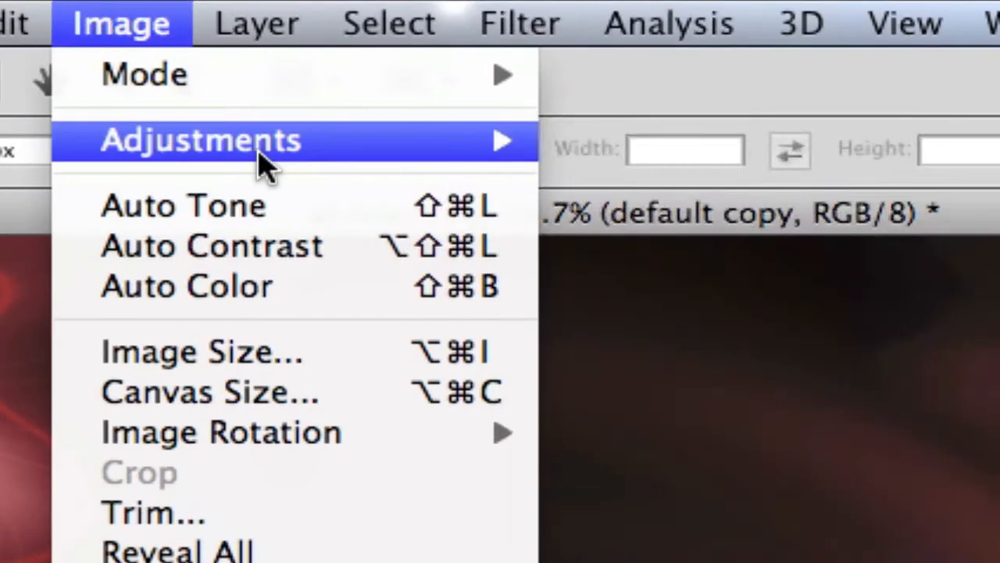
{"action": "mouse_move", "coordinate": [245, 52]}
{"action": "left_click", "coordinate": [719, 374]}
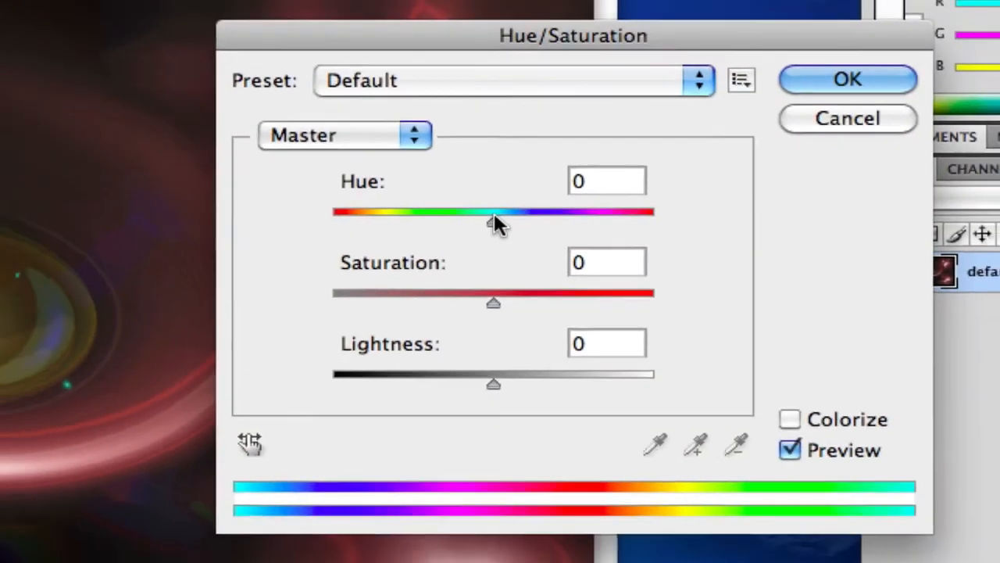
{"action": "left_click_drag", "start_coordinate": [493, 217], "coordinate": [582, 227]}
{"action": "left_click_drag", "start_coordinate": [690, 205], "coordinate": [706, 205]}
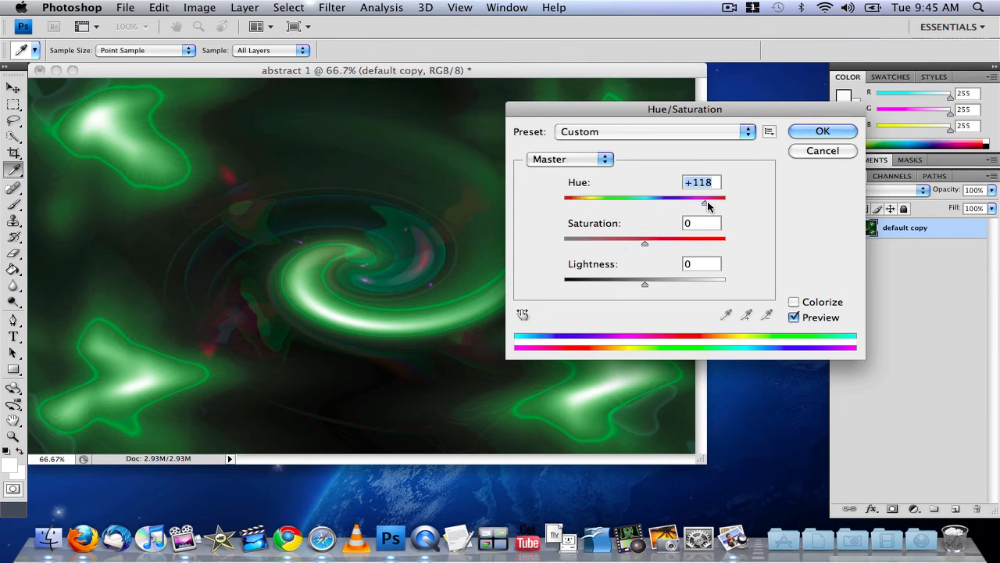
{"action": "left_click_drag", "start_coordinate": [708, 203], "coordinate": [573, 203]}
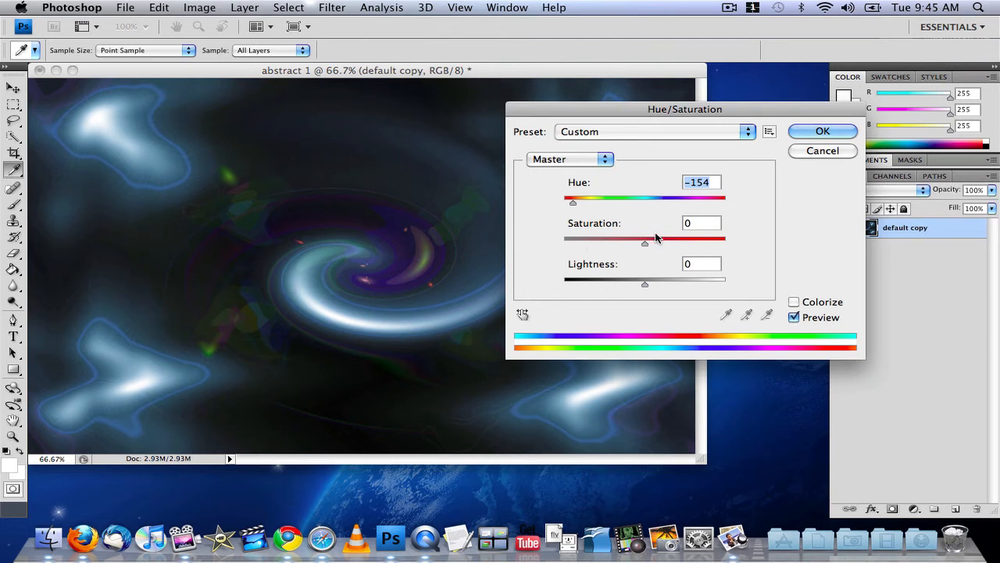
{"action": "left_click", "coordinate": [822, 133]}
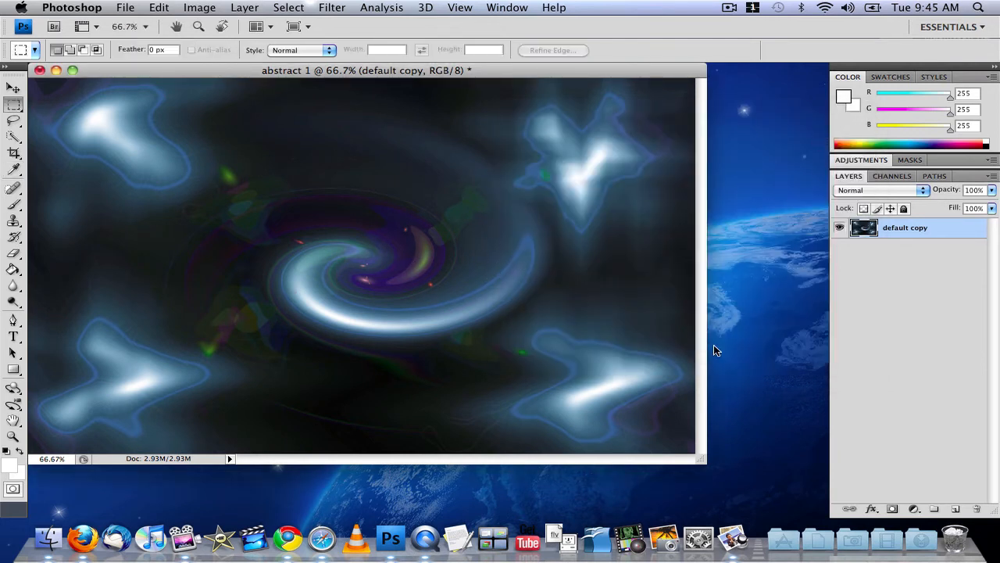
{"action": "left_click", "coordinate": [958, 509]}
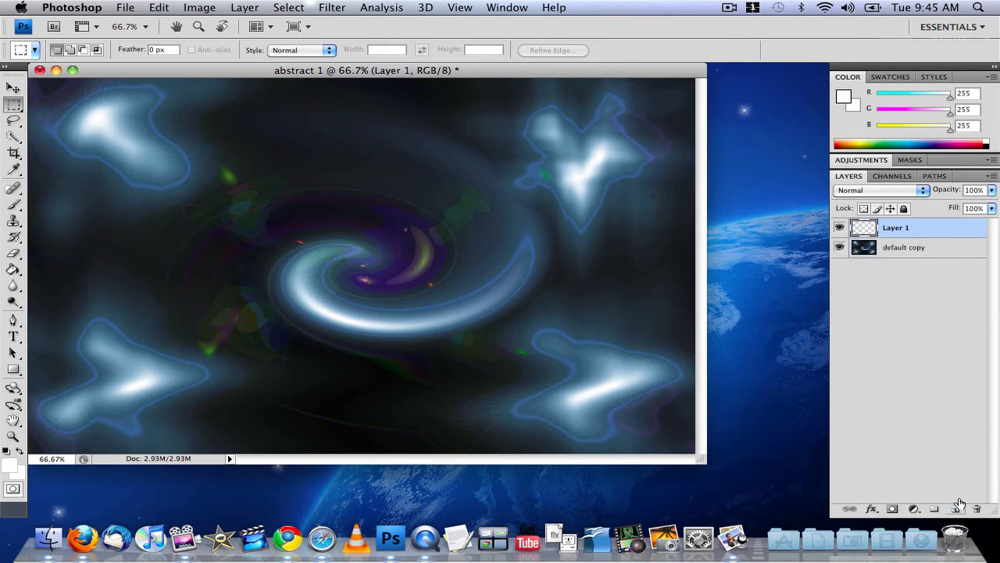
{"action": "left_click", "coordinate": [13, 337]}
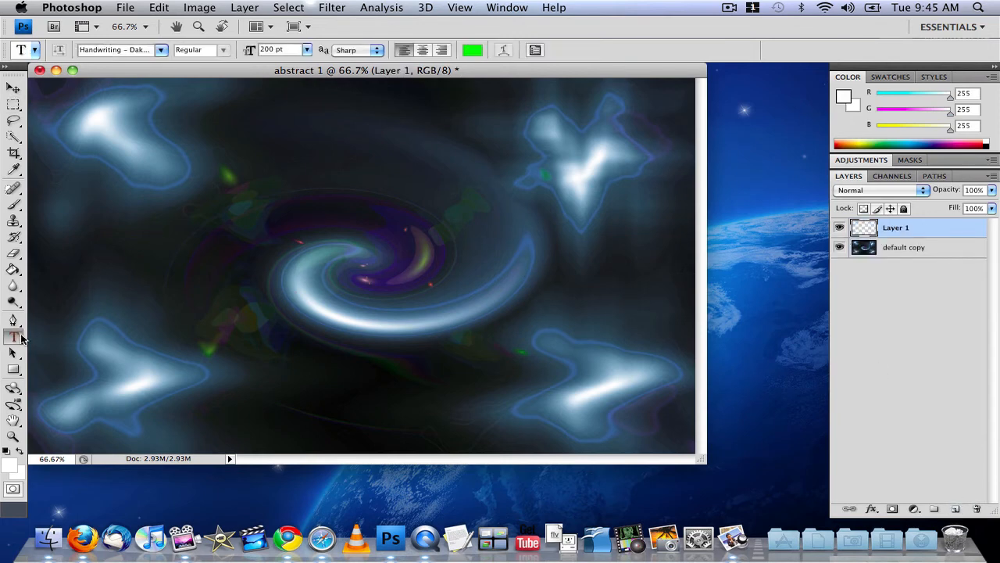
{"action": "left_click", "coordinate": [129, 236]}
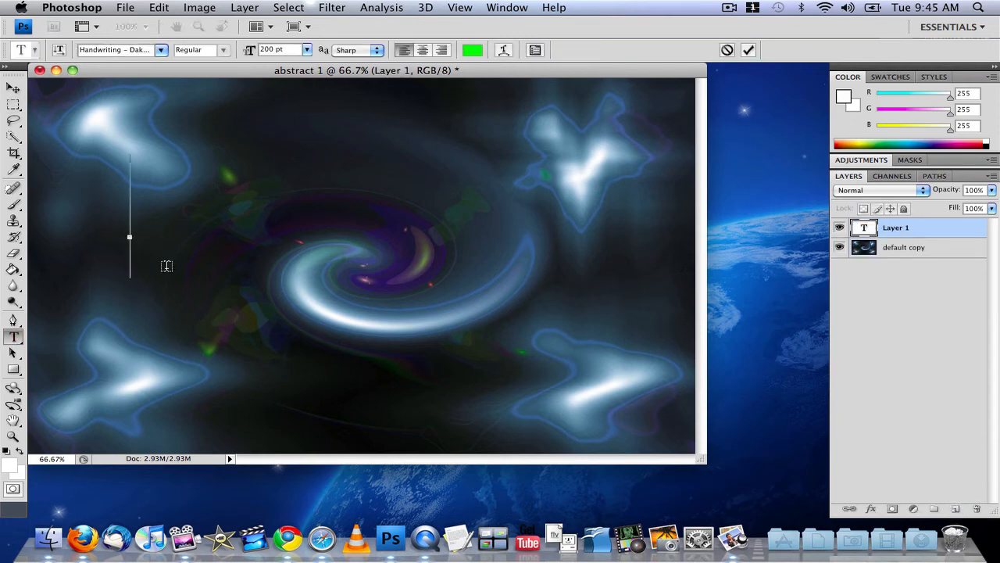
{"action": "type", "text": "A110210"}
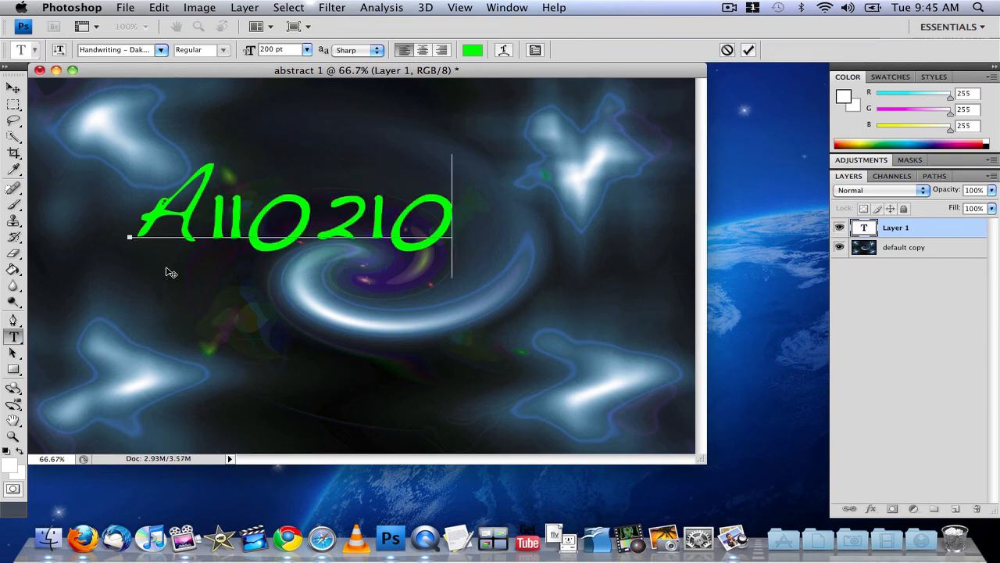
{"action": "type", "text": "85"}
Recolor all of the text blue-violet and move it down over the swirl at the canvas centre
{"action": "key", "text": "super+a"}
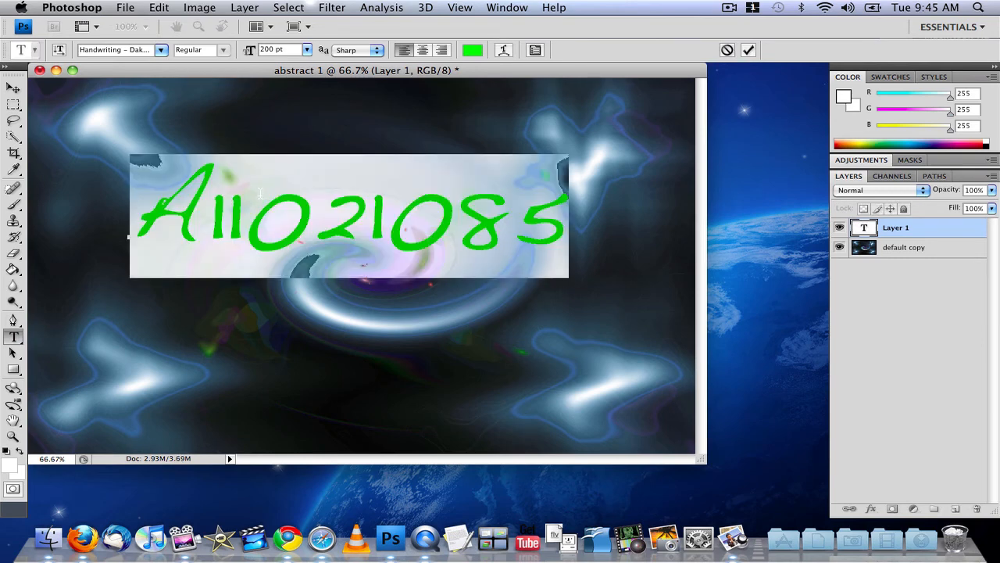
{"action": "left_click", "coordinate": [474, 50]}
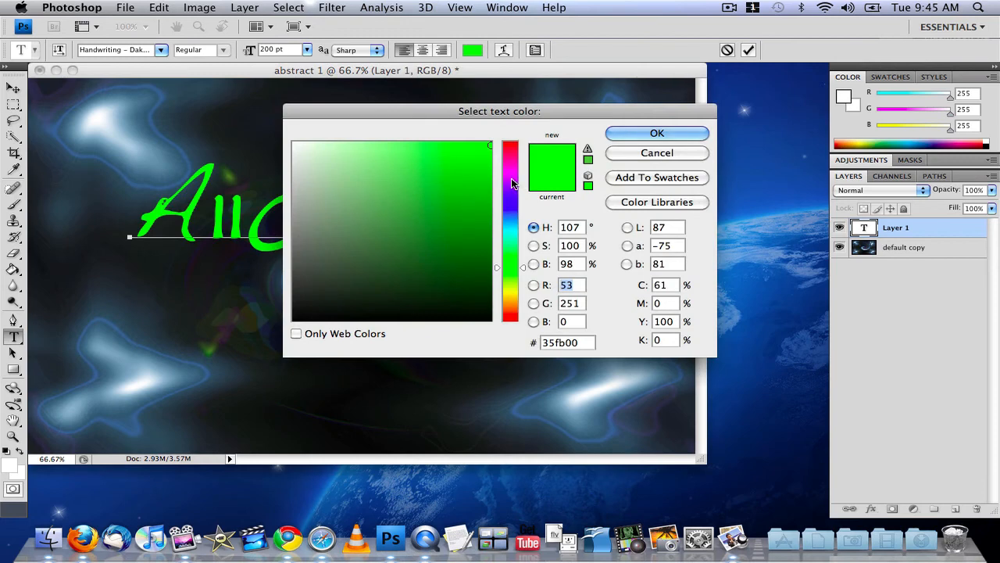
{"action": "left_click_drag", "start_coordinate": [512, 182], "coordinate": [512, 207]}
{"action": "left_click", "coordinate": [657, 133]}
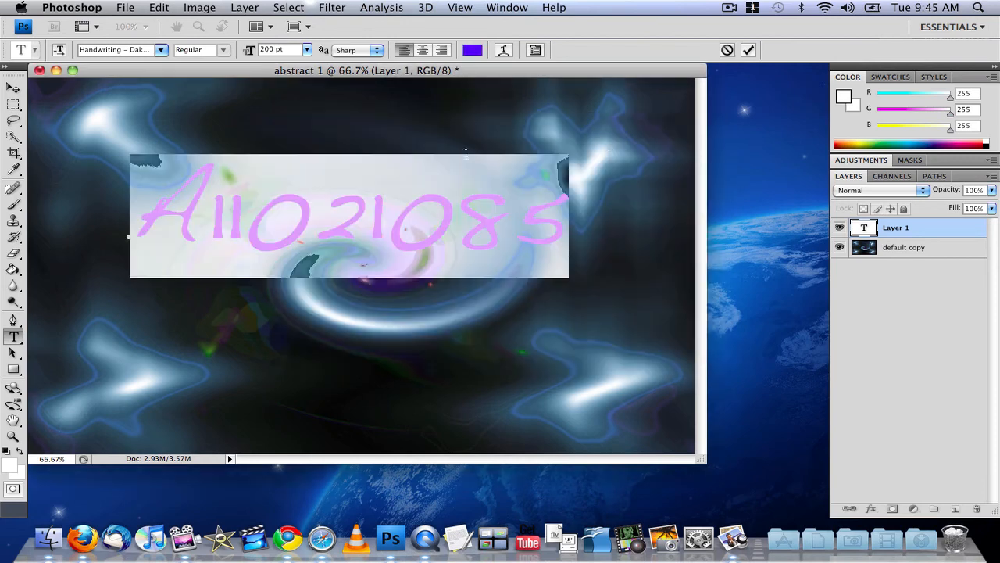
{"action": "left_click", "coordinate": [13, 89]}
{"action": "left_click_drag", "start_coordinate": [308, 196], "coordinate": [324, 264]}
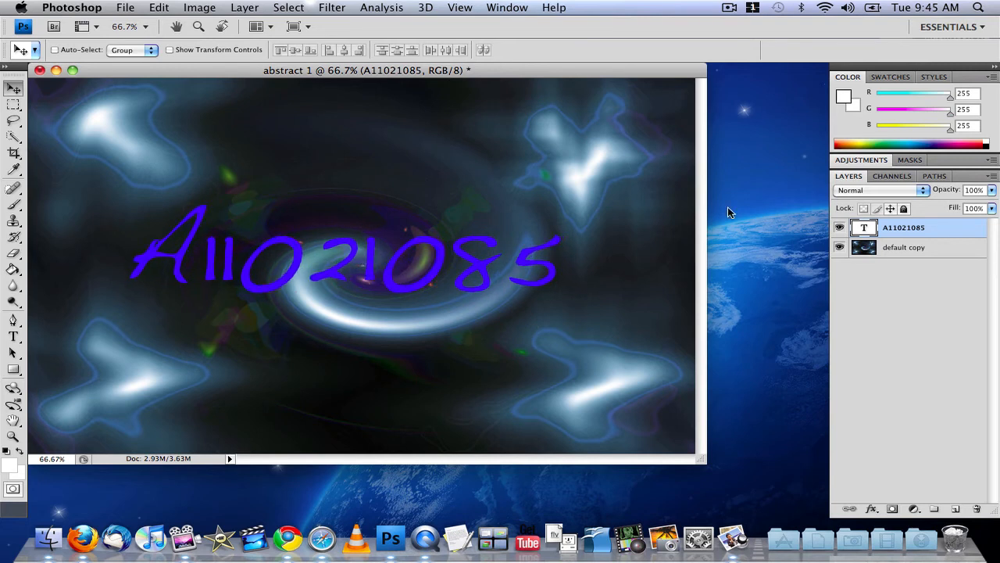
Add an Outer Glow style to the text layer and set the glow colour to a saturated blue-violet
{"action": "right_click", "coordinate": [903, 227]}
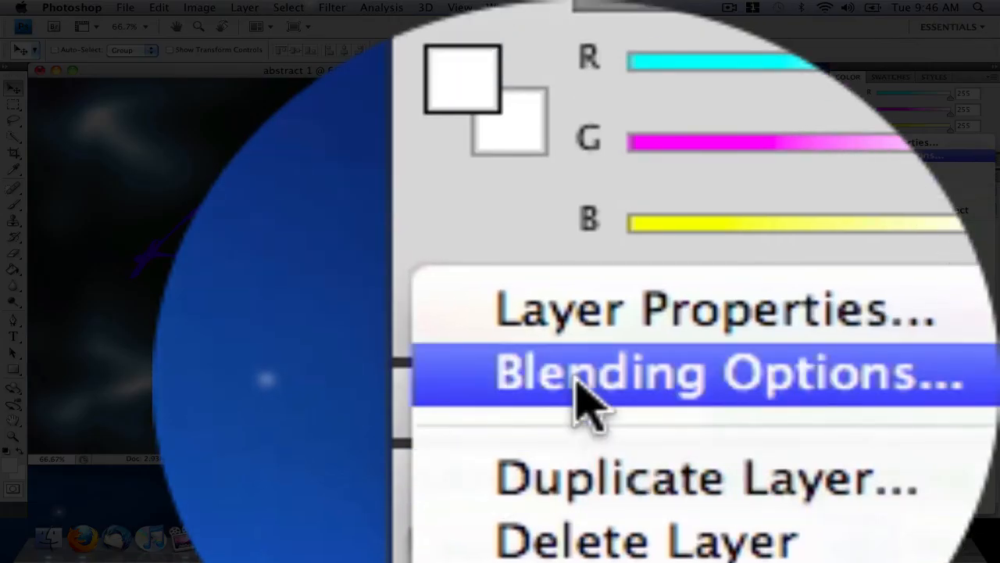
{"action": "left_click", "coordinate": [869, 156]}
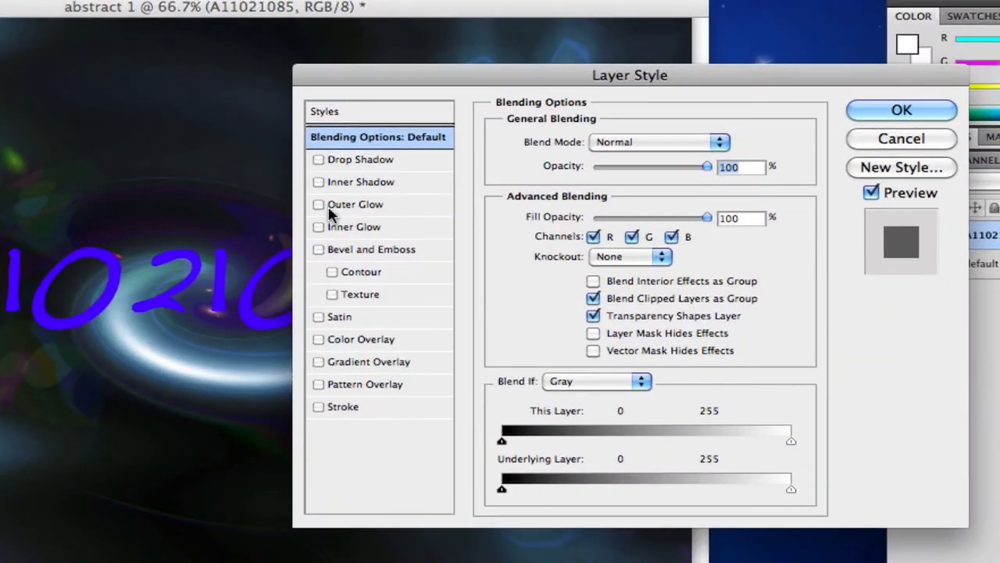
{"action": "left_click", "coordinate": [312, 161]}
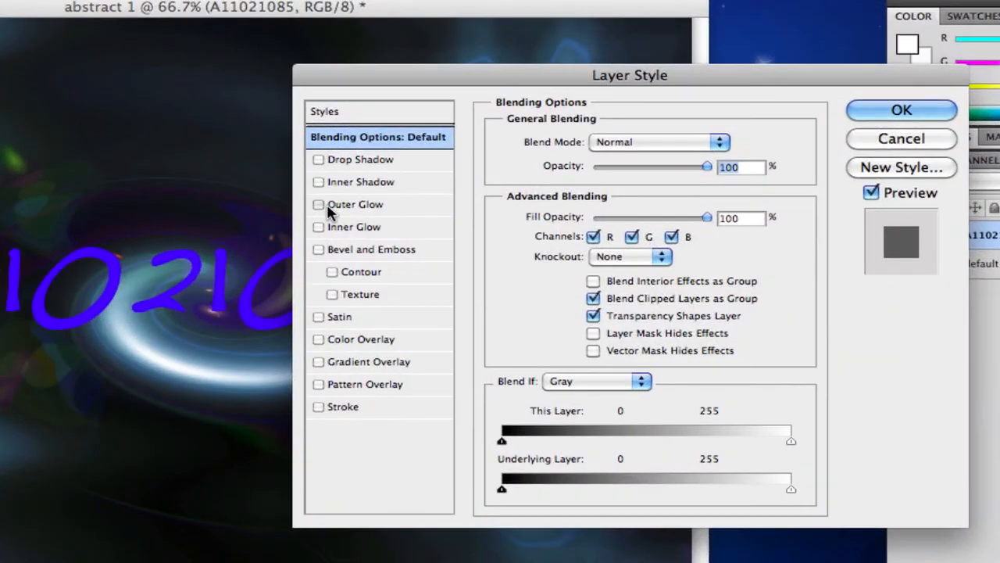
{"action": "left_click", "coordinate": [377, 210]}
{"action": "left_click", "coordinate": [545, 215]}
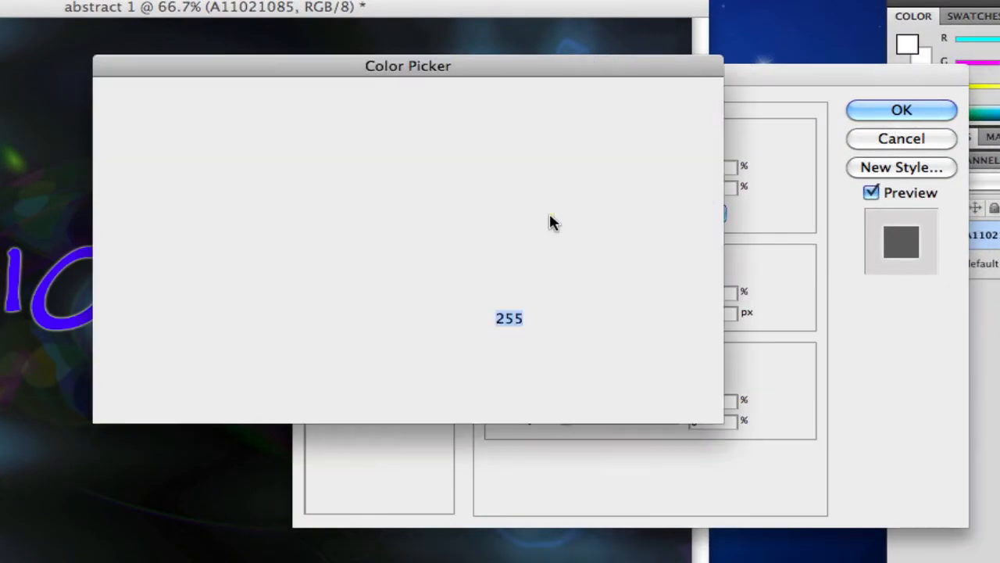
{"action": "left_click", "coordinate": [427, 190]}
{"action": "left_click_drag", "start_coordinate": [428, 195], "coordinate": [427, 204]}
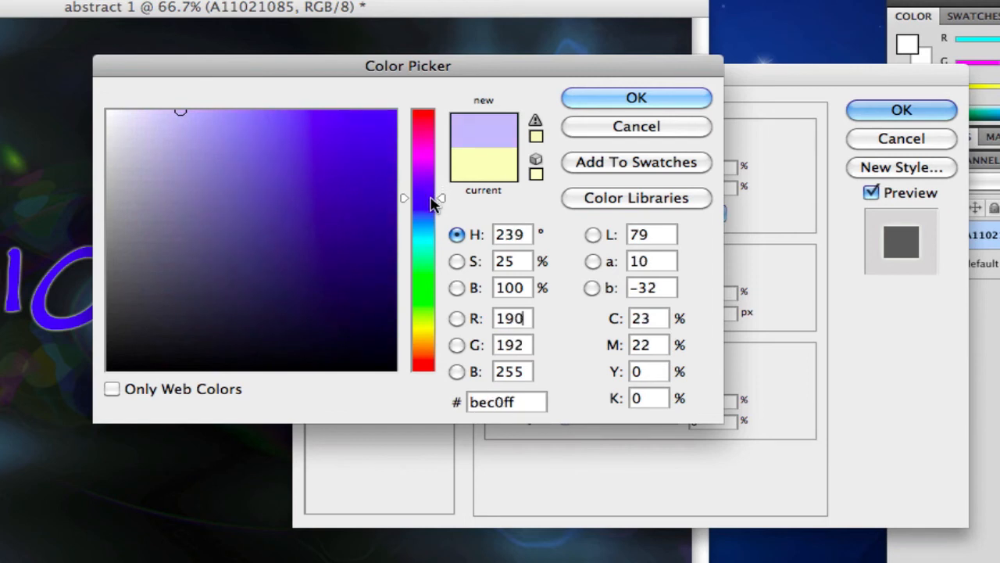
{"action": "left_click", "coordinate": [373, 141]}
{"action": "left_click", "coordinate": [384, 130]}
{"action": "left_click", "coordinate": [636, 99]}
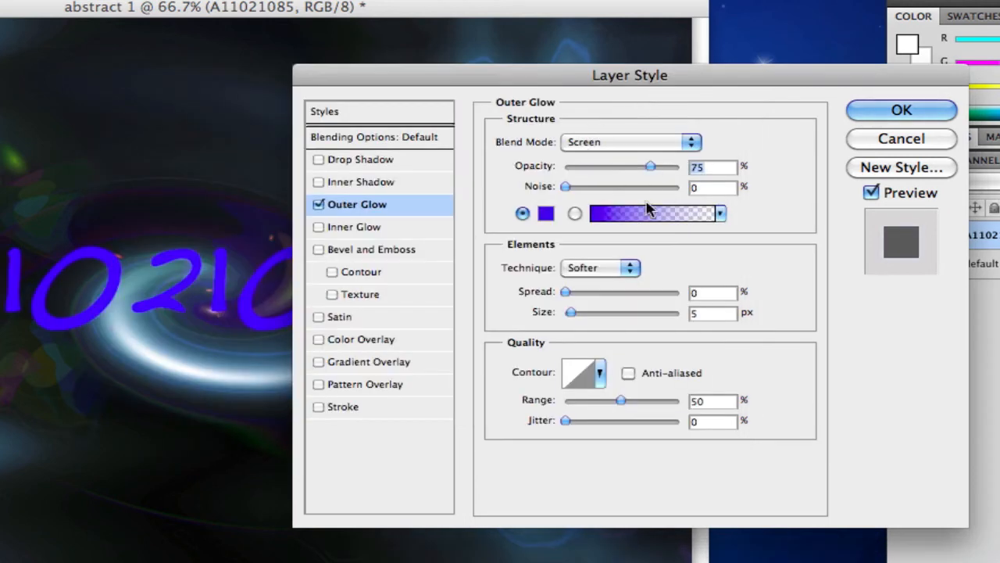
Set the text's outer glow spread to 4% and size to 51 px, and apply the layer style
{"action": "left_click_drag", "start_coordinate": [567, 297], "coordinate": [569, 303]}
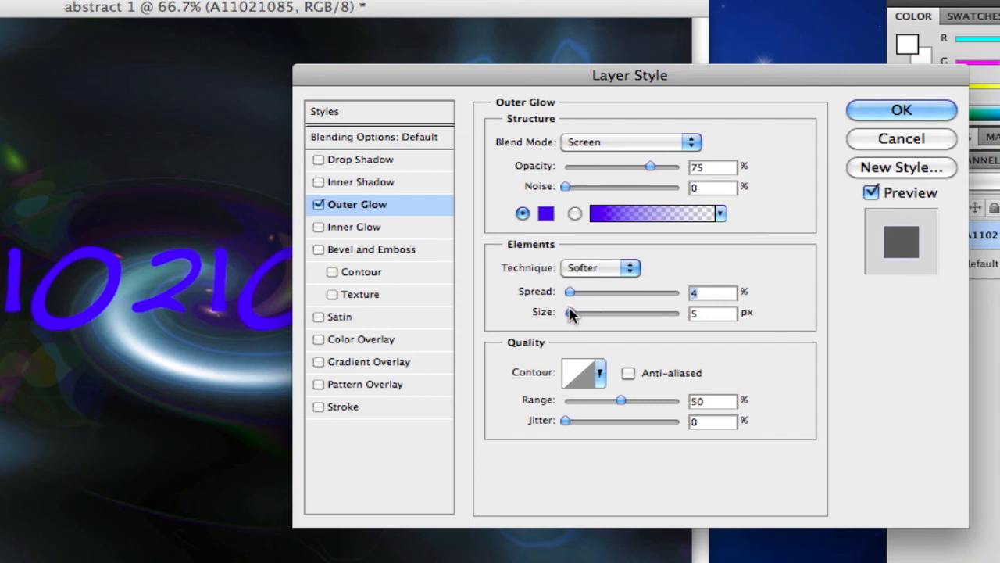
{"action": "left_click_drag", "start_coordinate": [571, 312], "coordinate": [596, 313]}
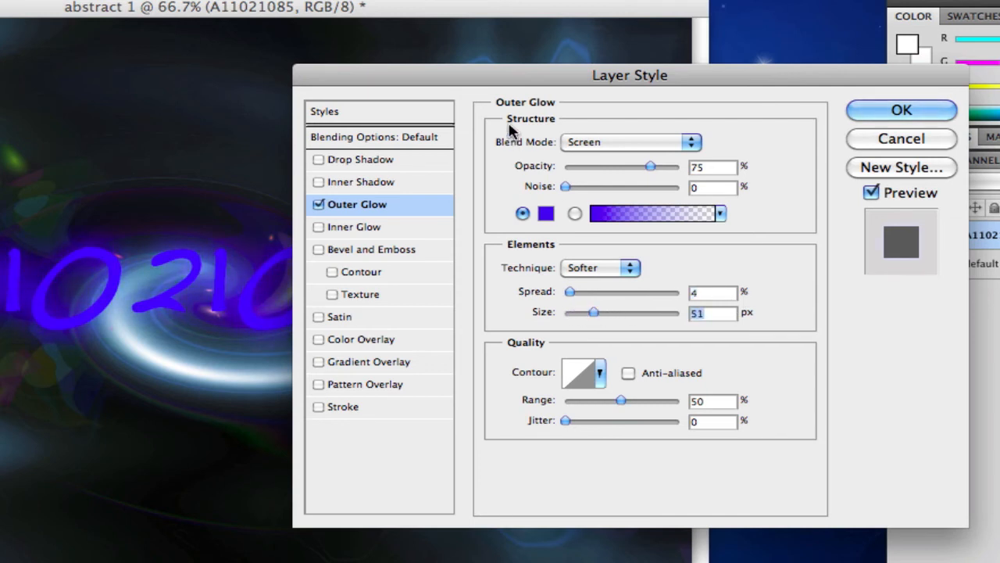
{"action": "left_click_drag", "start_coordinate": [538, 76], "coordinate": [758, 69]}
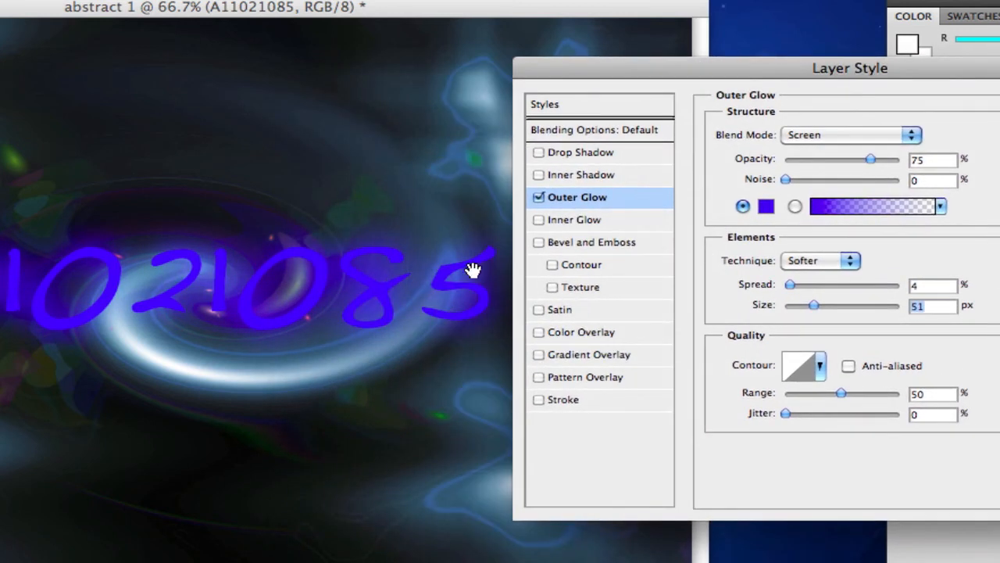
{"action": "left_click_drag", "start_coordinate": [821, 78], "coordinate": [711, 77]}
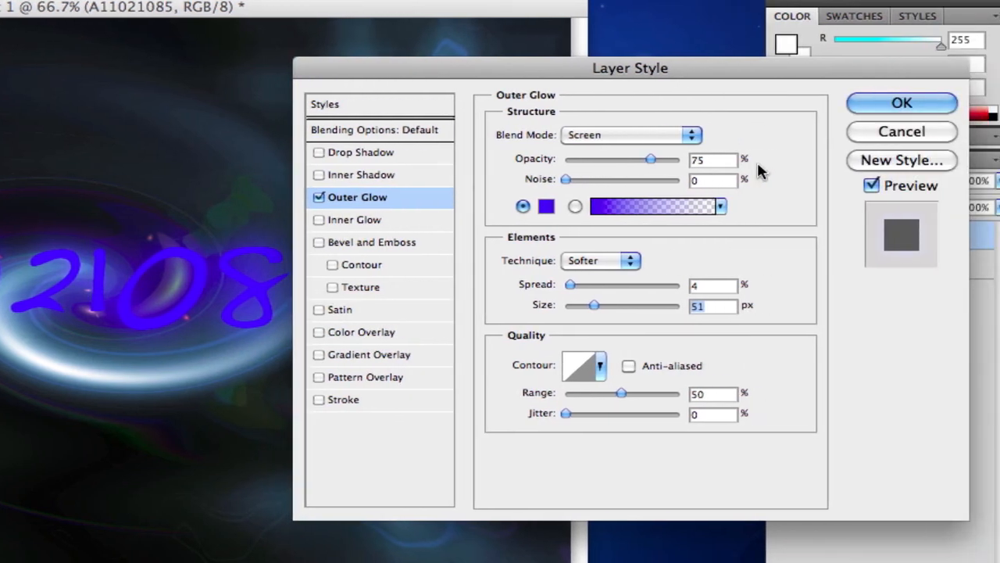
{"action": "left_click", "coordinate": [888, 102]}
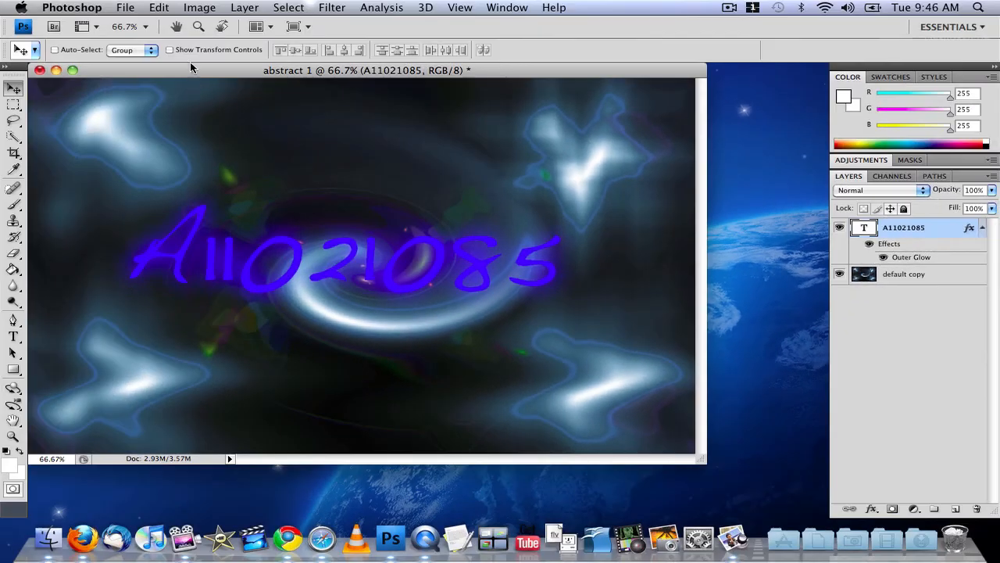
Save a copy of the wallpaper to the Desktop as the JPEG "abstract 1.jpg" at quality 8 (High), Baseline ("Standard")
{"action": "left_click", "coordinate": [125, 7]}
{"action": "left_click", "coordinate": [148, 187]}
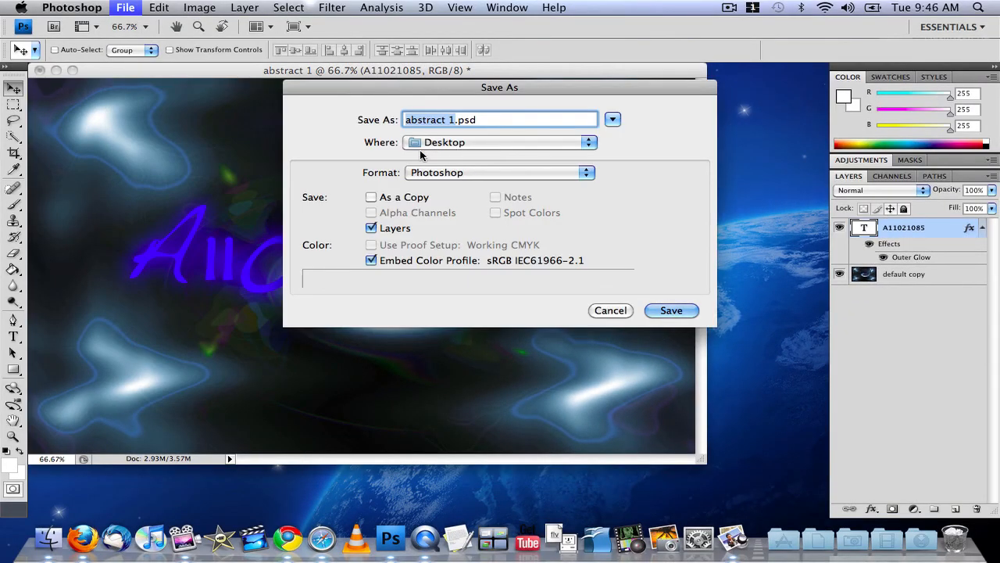
{"action": "left_click", "coordinate": [428, 180]}
{"action": "left_click", "coordinate": [459, 261]}
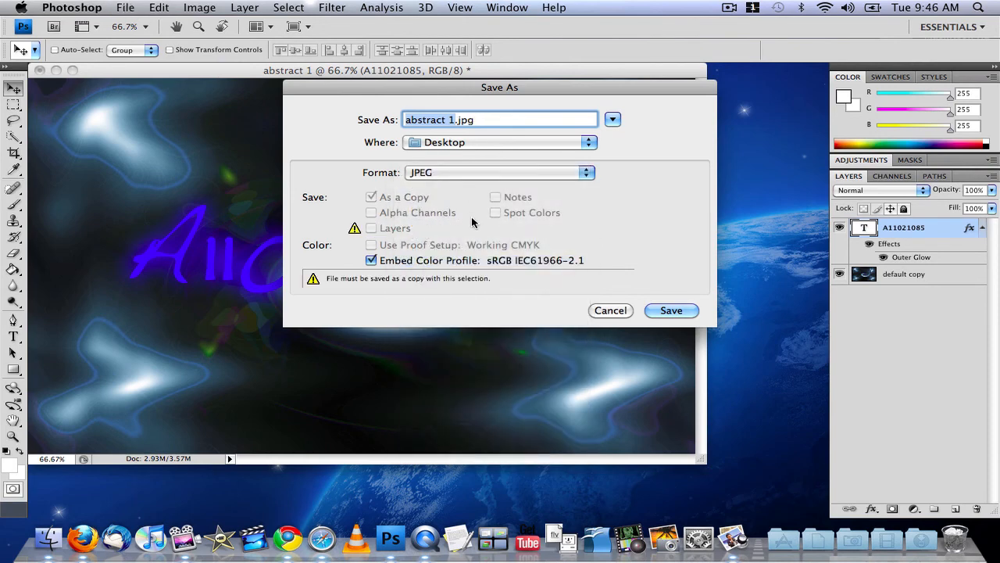
{"action": "key", "text": "Return"}
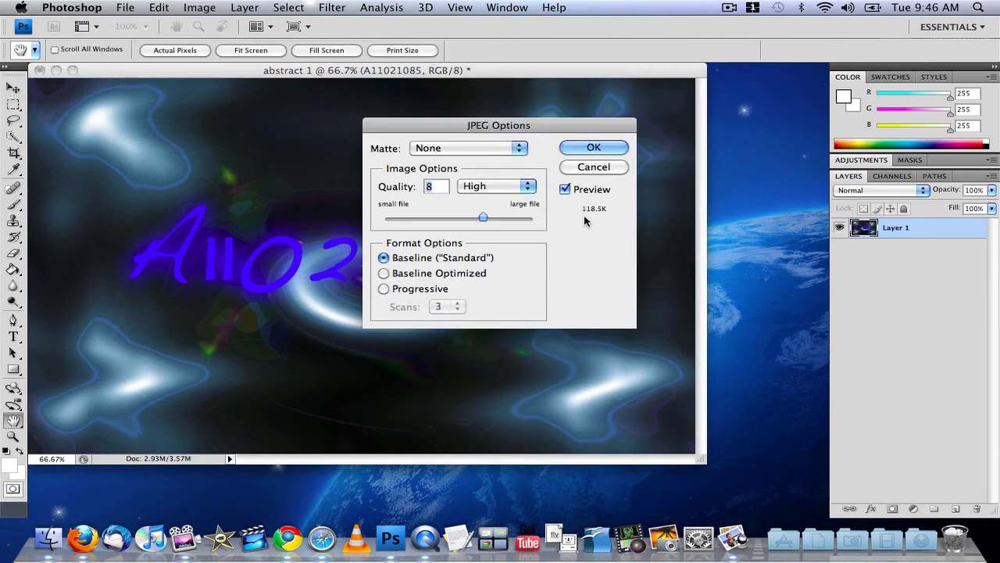
{"action": "left_click", "coordinate": [567, 147]}
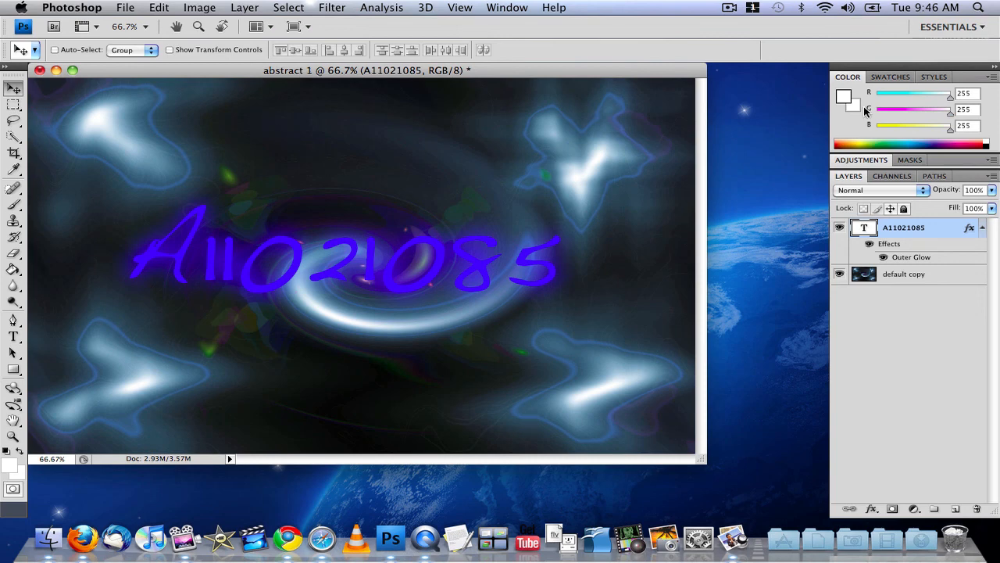
Switch to the Finder desktop and minimize the abstract 1 document window
{"action": "left_click", "coordinate": [788, 140]}
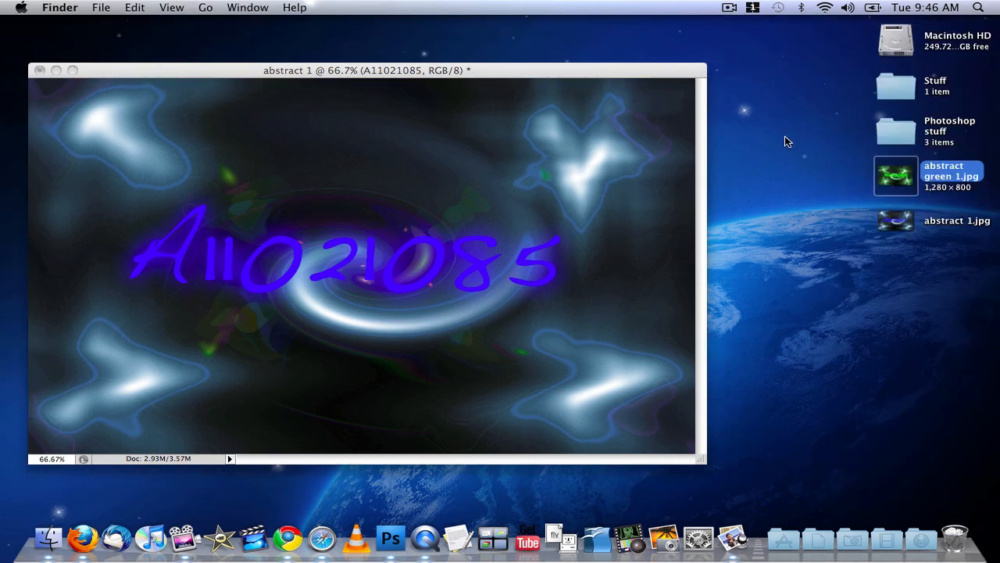
{"action": "left_click", "coordinate": [89, 69]}
{"action": "left_click", "coordinate": [56, 70]}
{"action": "left_click", "coordinate": [724, 317]}
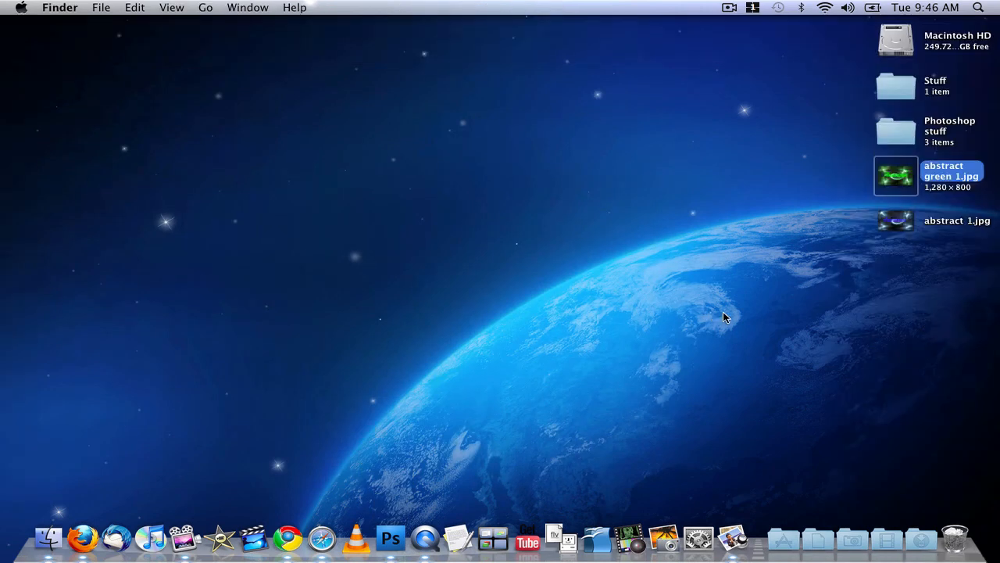
Open abstract 1.jpg from the desktop in Preview to check the exported wallpaper, and quit Preview
{"action": "double_click", "coordinate": [904, 231]}
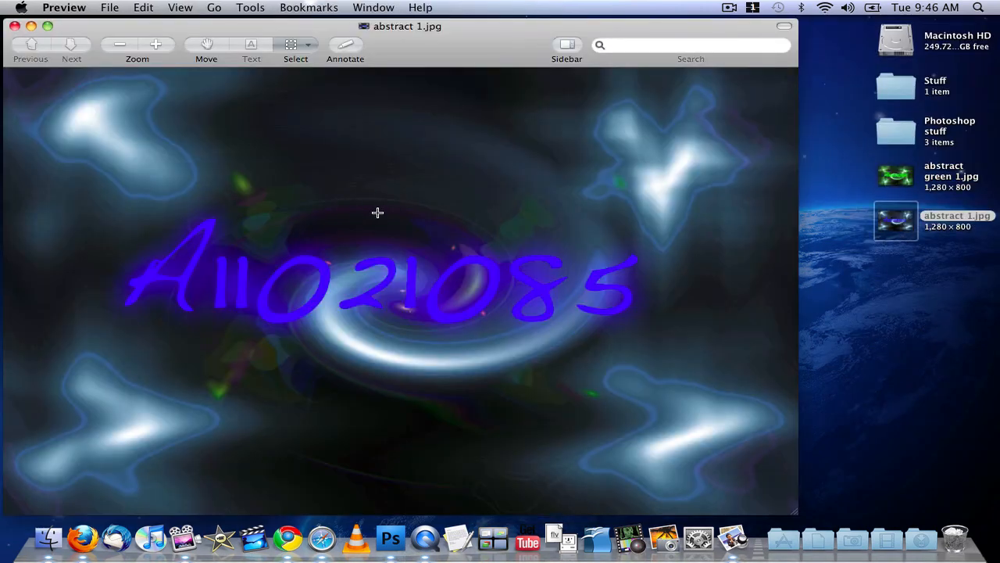
{"action": "left_click", "coordinate": [15, 26]}
{"action": "key", "text": "super+q"}
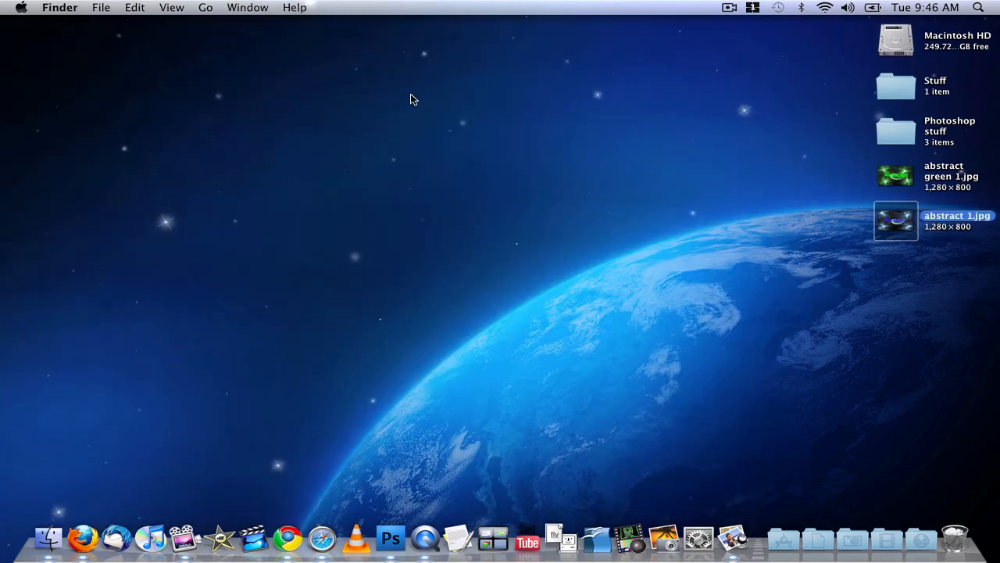